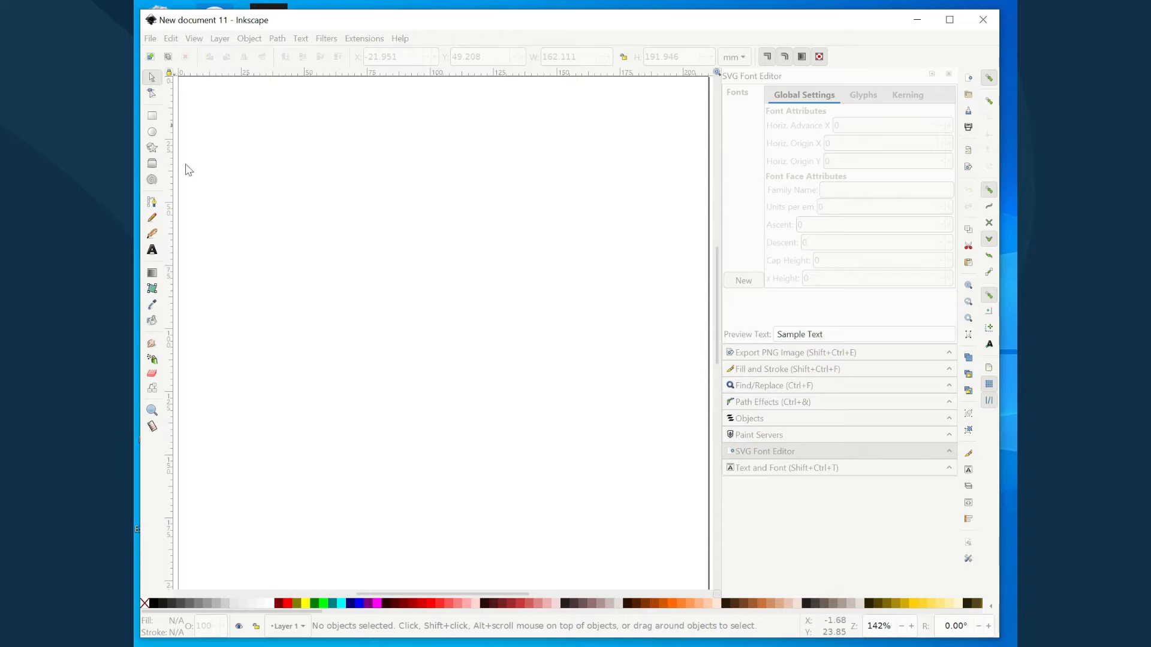
# Draw a five-pointed star about 37.5 mm wide near the page's upper-left corner.
pyautogui.click(150, 149)
pyautogui.moveTo(271, 187); pyautogui.dragTo(295, 231)
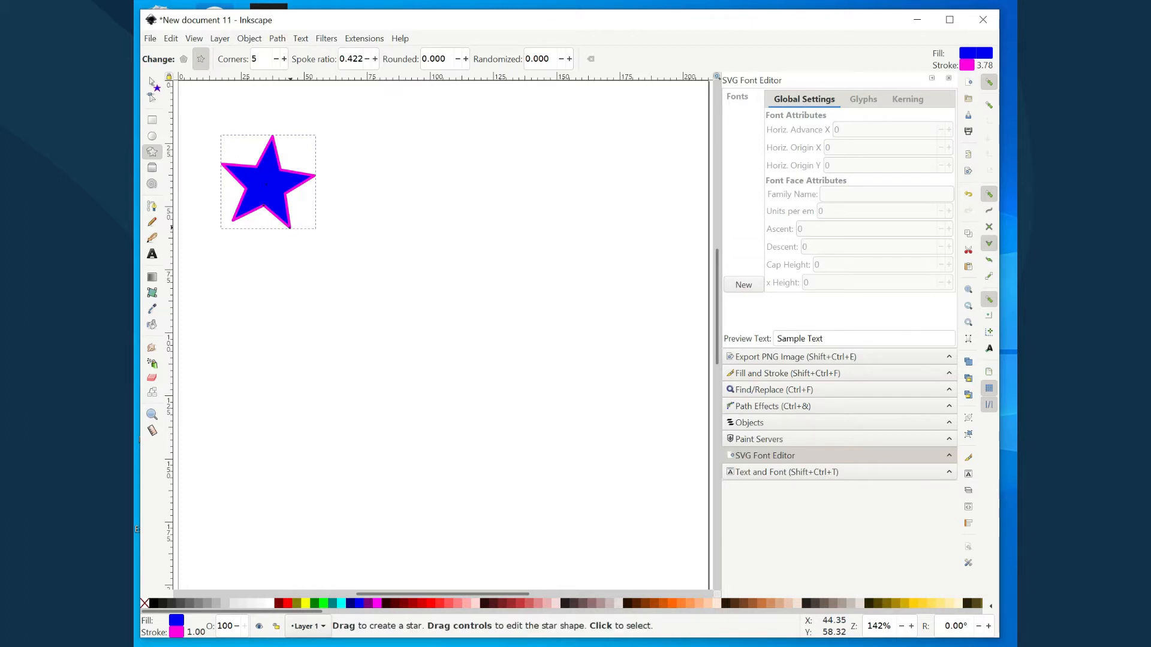
pyautogui.click(152, 82)
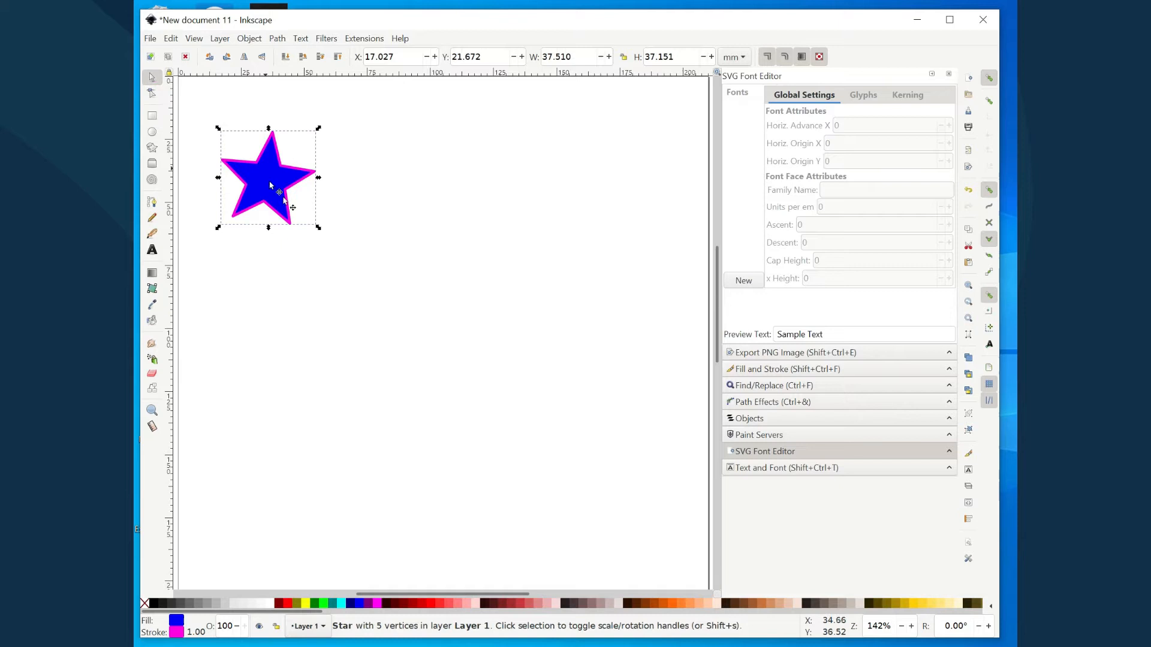
# Duplicate the star and place the duplicate level with it to its right, at about X 60.8 mm.
pyautogui.click(172, 39)
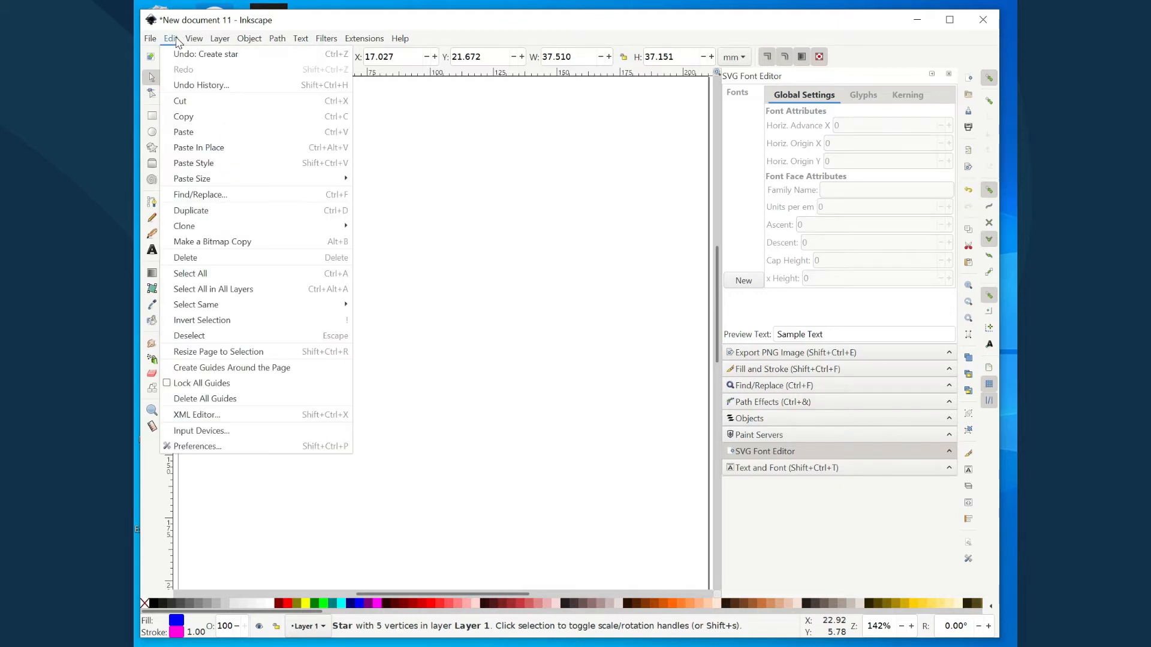
pyautogui.click(203, 215)
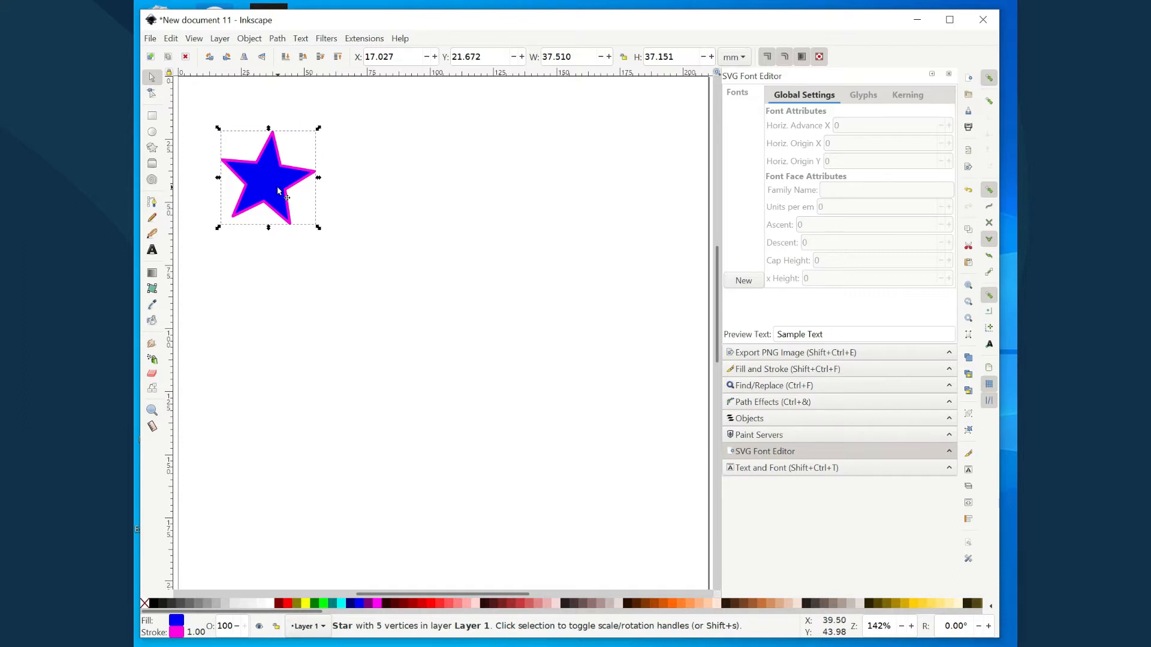
pyautogui.hotkey('ctrl', 'd')
pyautogui.moveTo(277, 191); pyautogui.dragTo(390, 247)
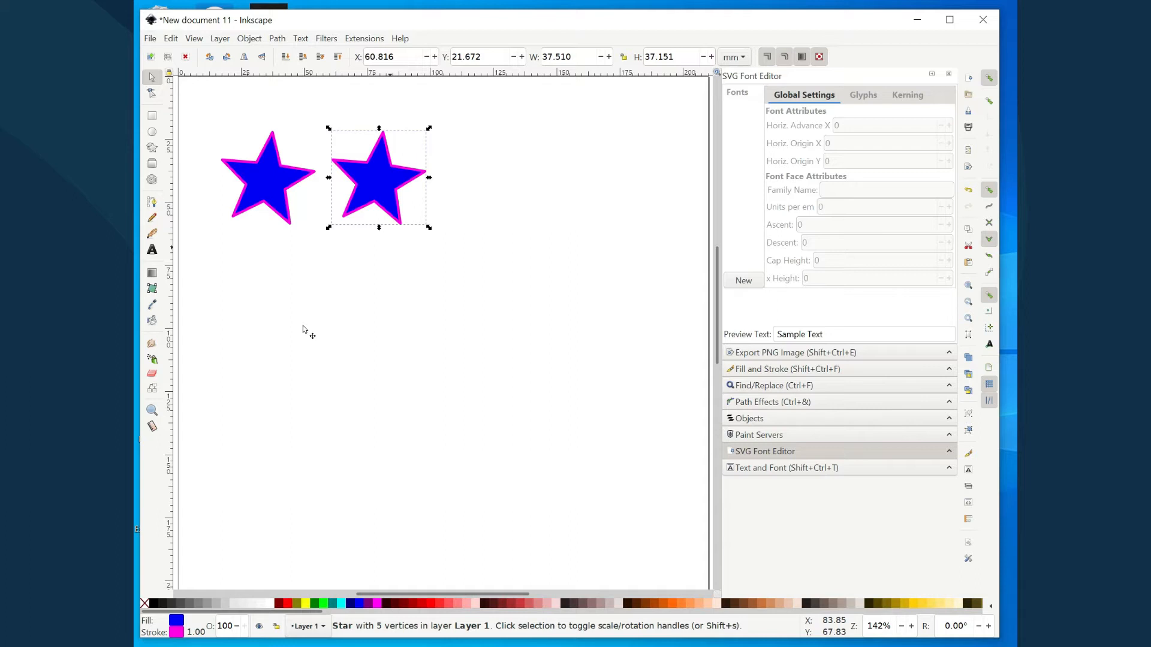
# Copy the second star and paste it into the empty lower area at about X 113.4, Y 117.6 mm.
pyautogui.click(172, 40)
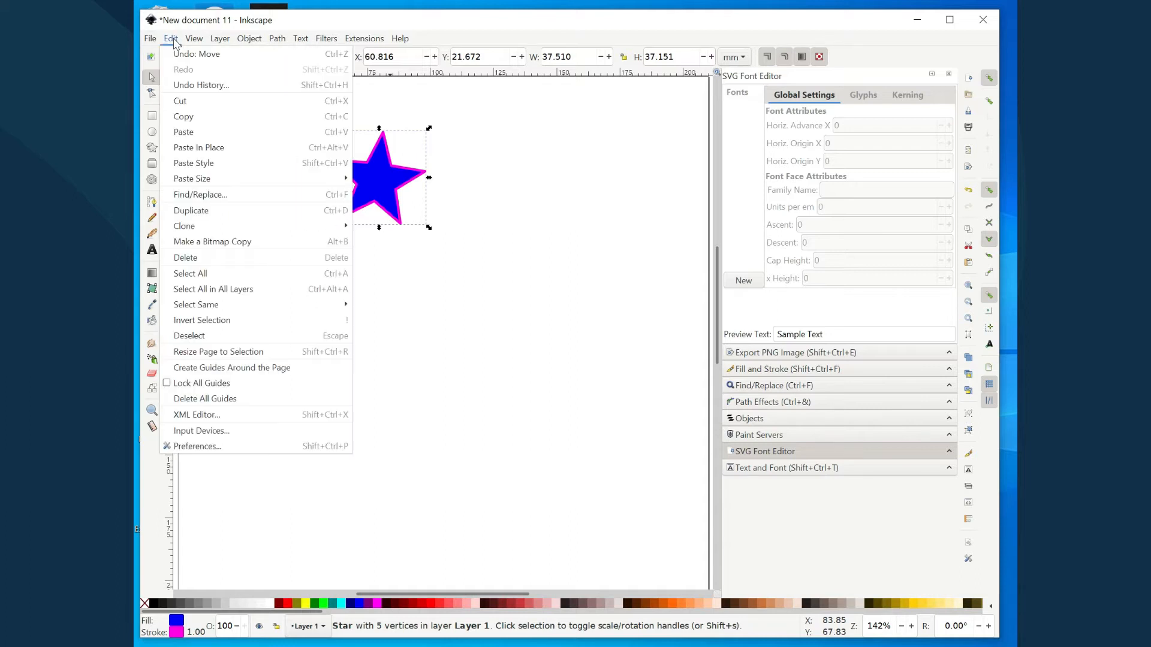
pyautogui.click(180, 121)
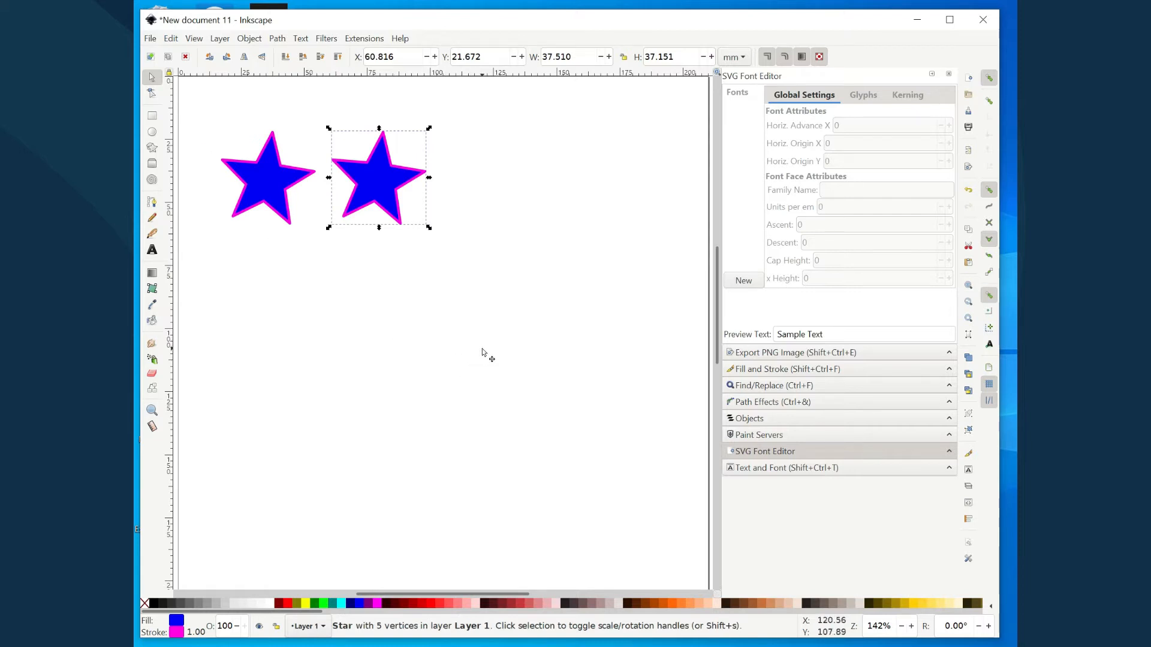
pyautogui.click(482, 353)
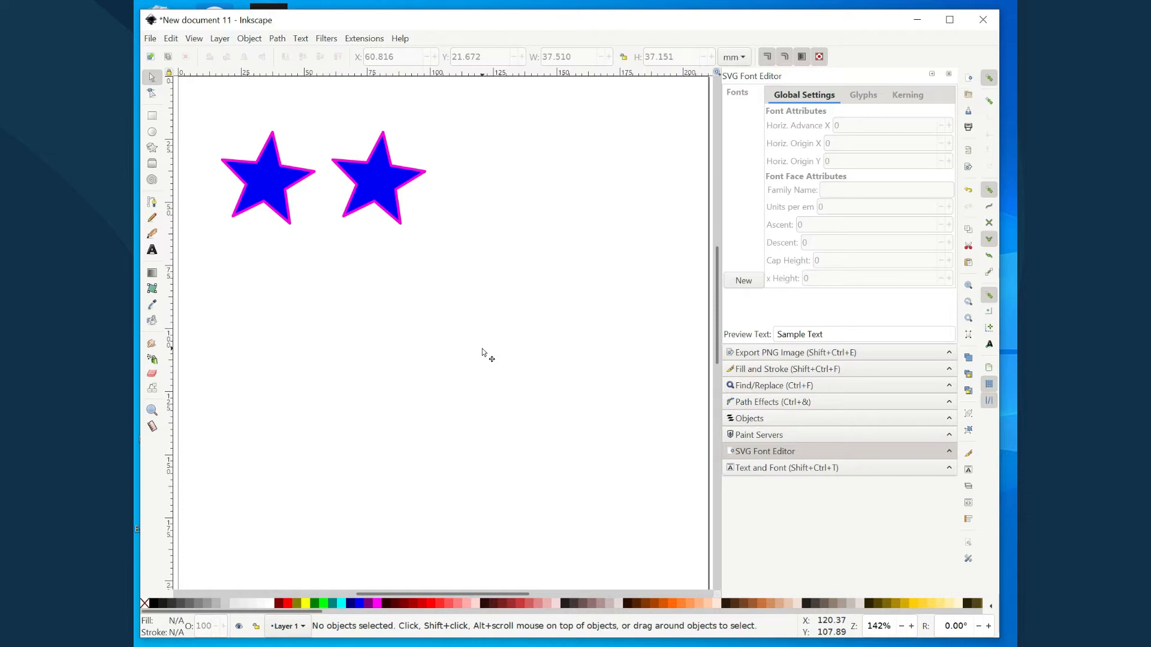
pyautogui.rightClick(483, 353)
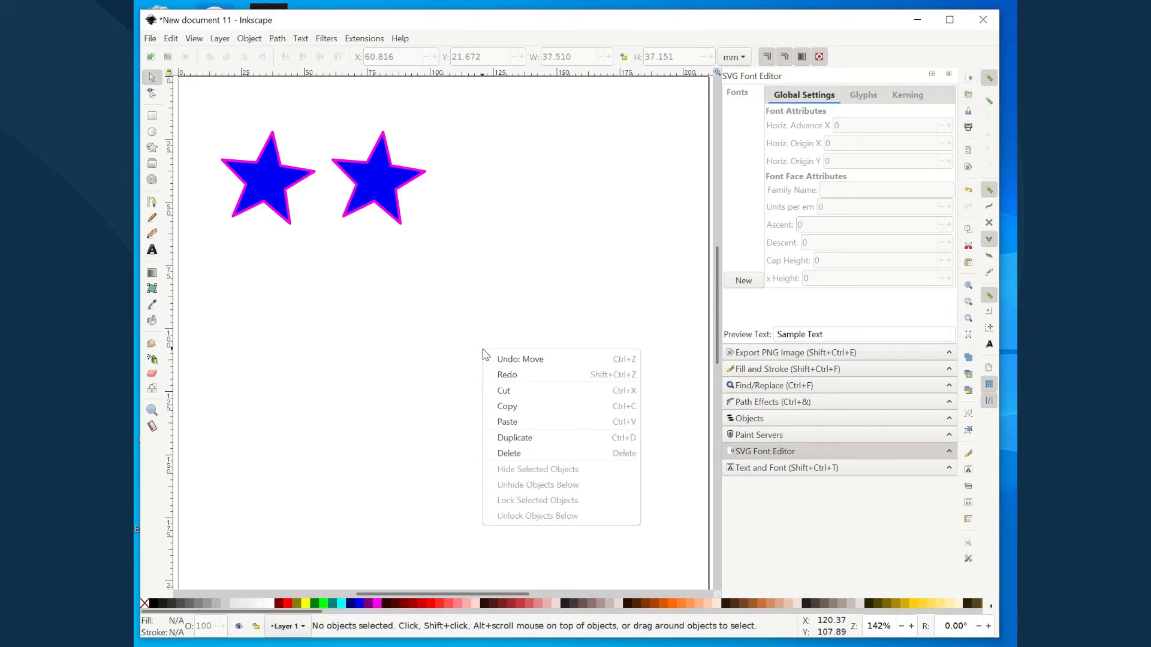
pyautogui.click(513, 422)
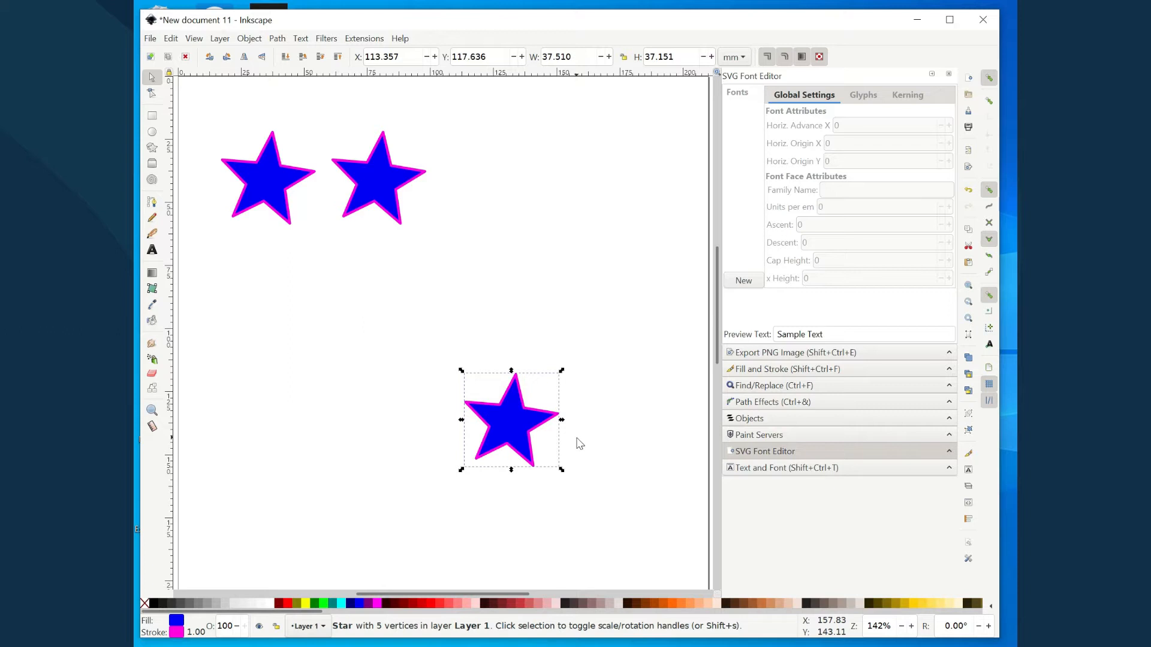
# Create a clone of the pasted star and move it horizontally to its left, to about X 68.6 mm.
pyautogui.scroll(-1, 586, 437)
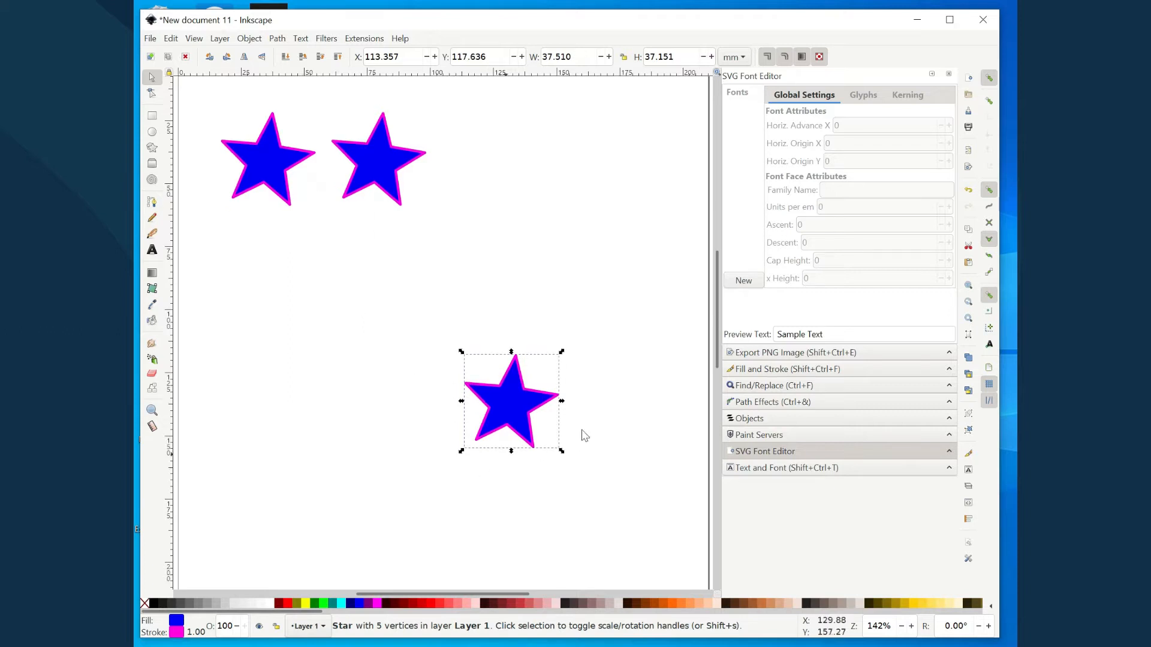
pyautogui.click(171, 40)
pyautogui.moveTo(184, 227)
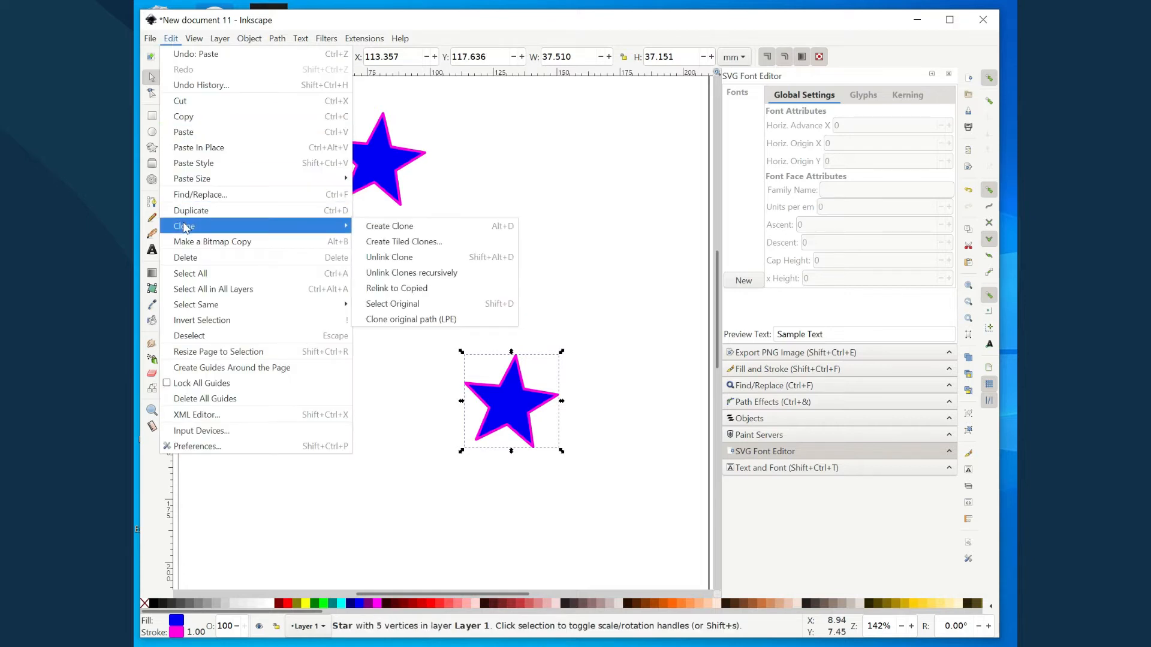
pyautogui.click(395, 231)
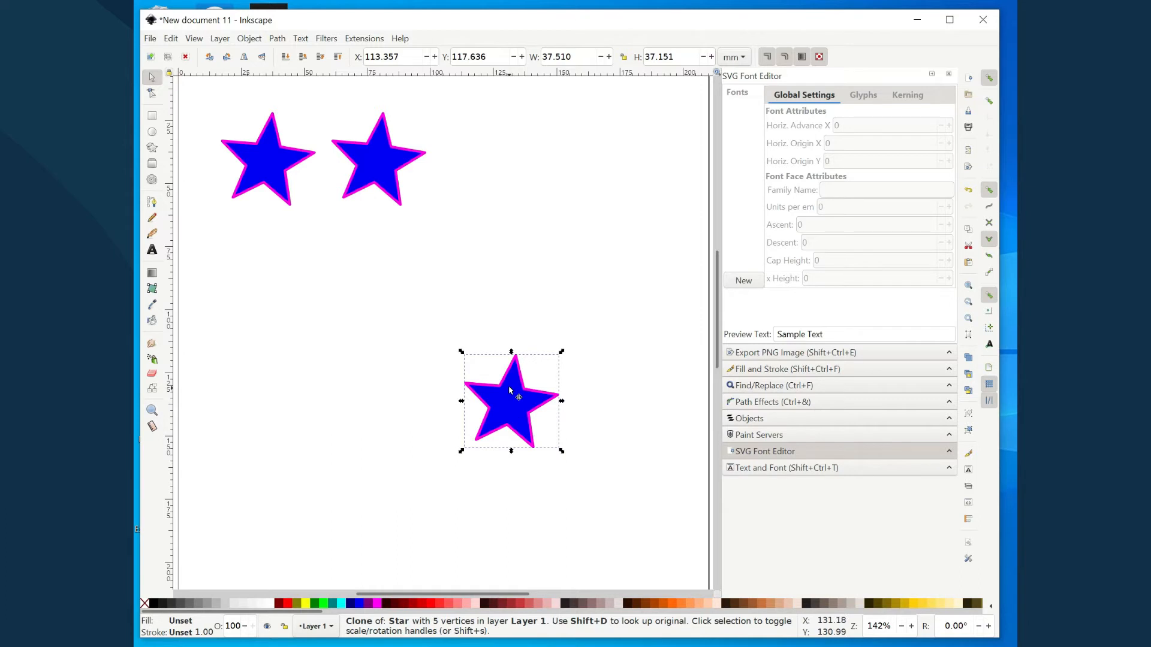
pyautogui.moveTo(520, 403); pyautogui.dragTo(408, 403)
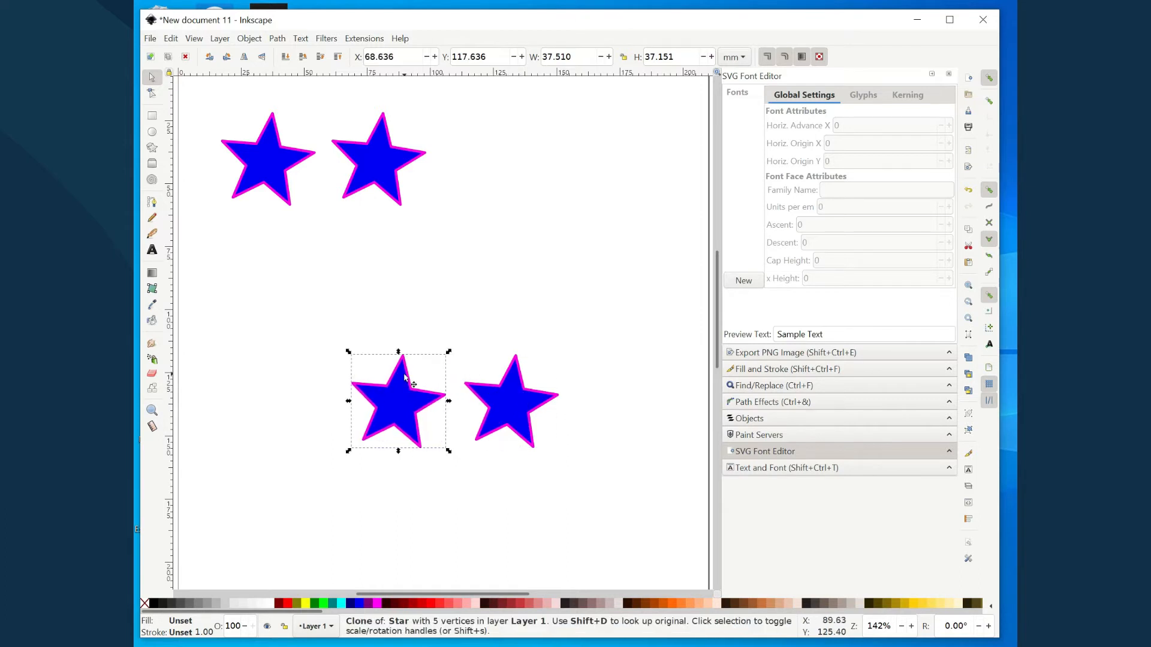
# Scale the clone's original star down proportionally to about 25.3 mm wide.
pyautogui.press('Escape')
pyautogui.click(517, 418)
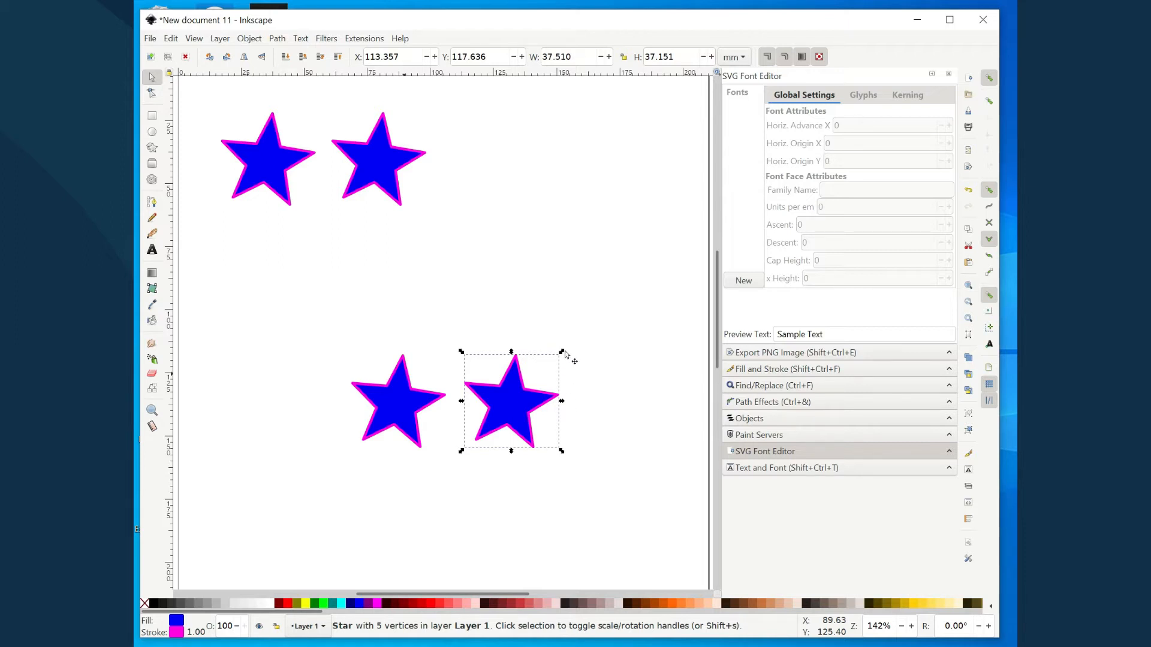
pyautogui.moveTo(564, 354); pyautogui.dragTo(548, 387)
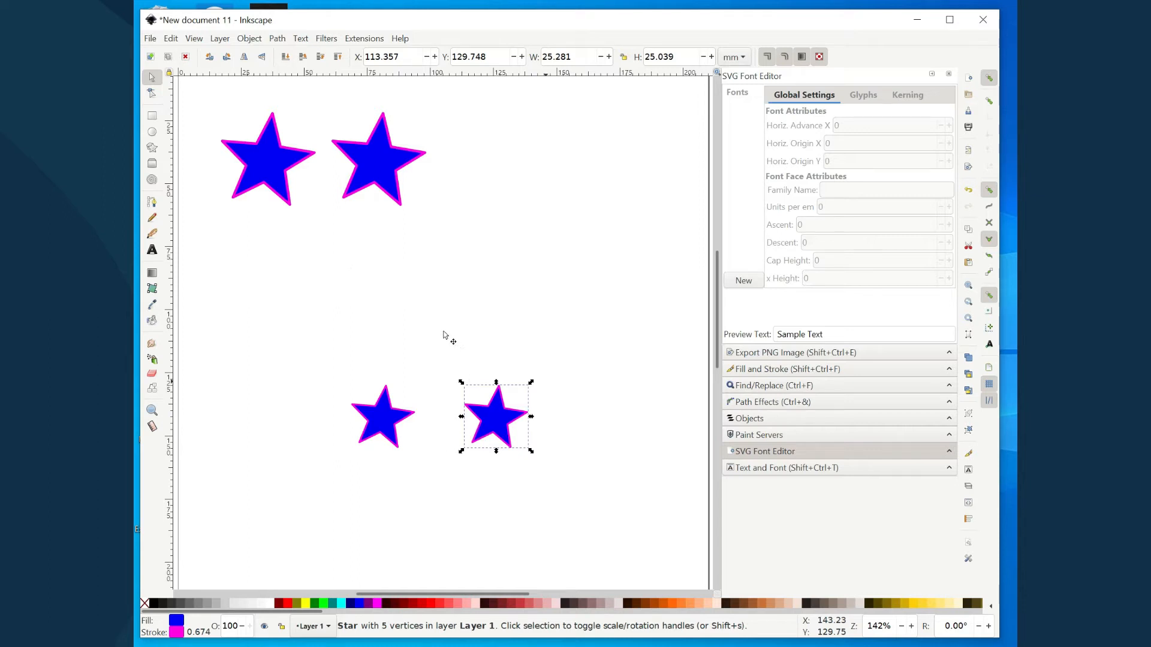
# Create tiled clones of the scaled star in 2 rows and 2 columns with P1 simple translation symmetry.
pyautogui.click(171, 39)
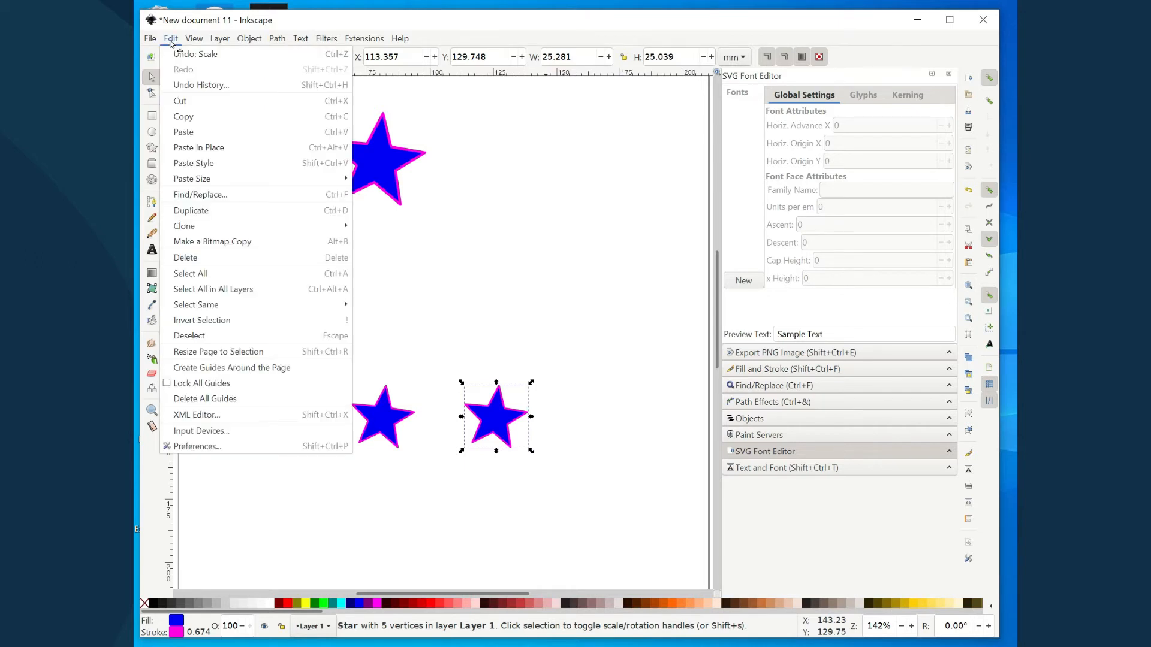
pyautogui.moveTo(185, 231)
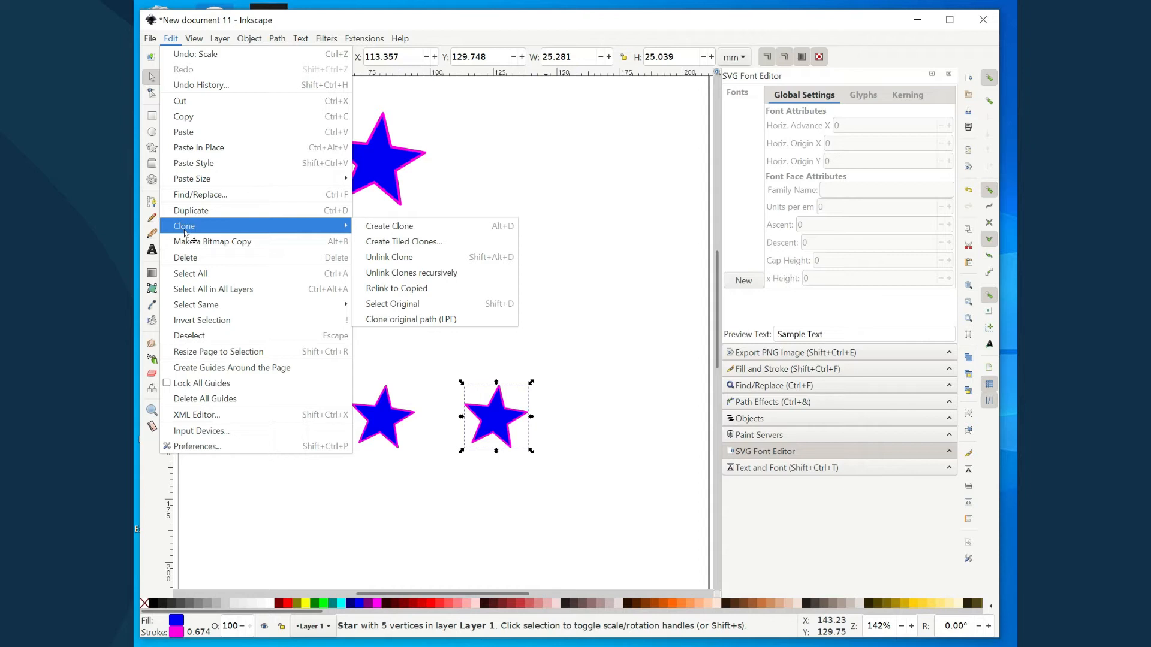
pyautogui.click(386, 246)
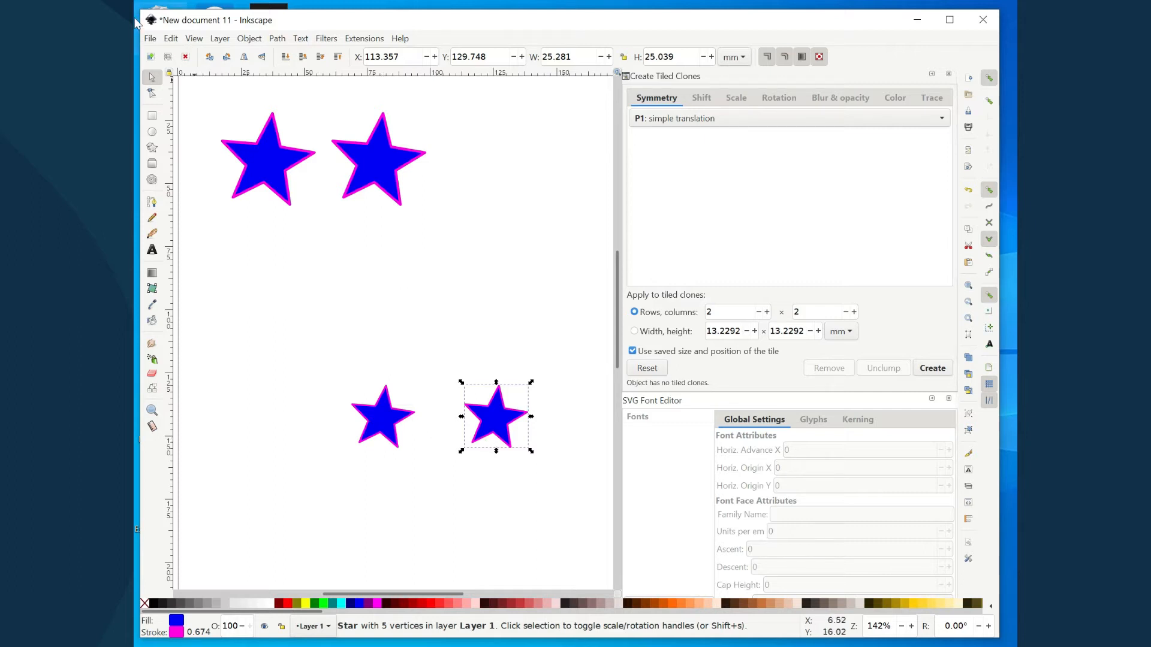
pyautogui.click(933, 368)
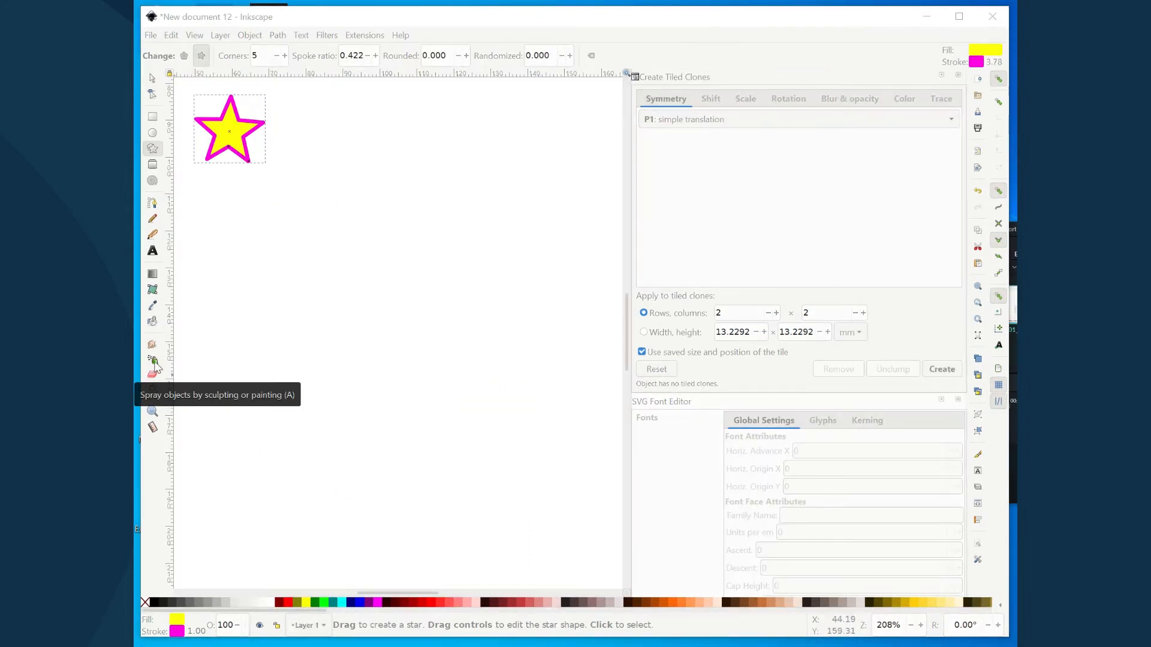
# Spray copies of the yellow star in a vertical column below it.
pyautogui.click(152, 78)
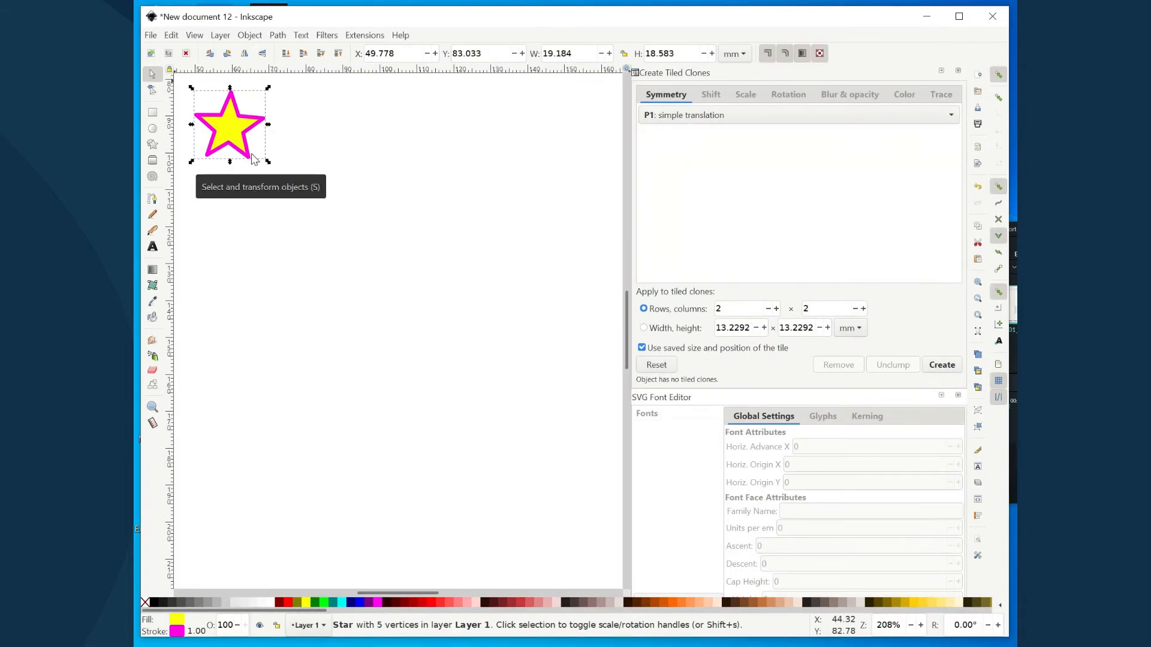
pyautogui.click(154, 356)
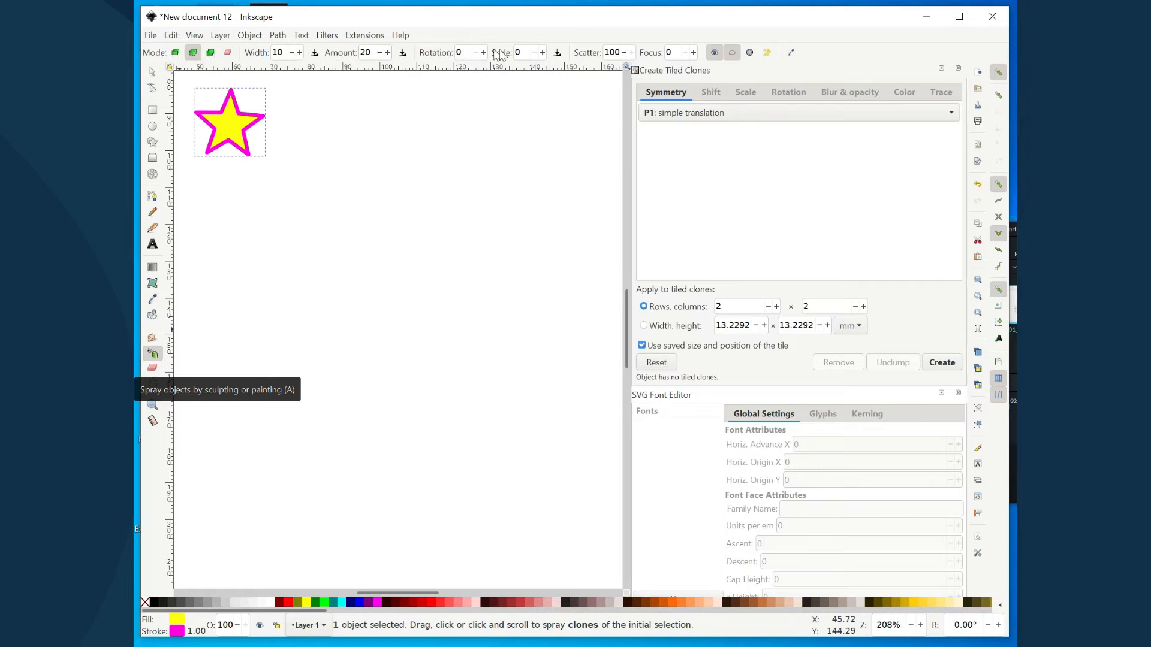
pyautogui.click(176, 53)
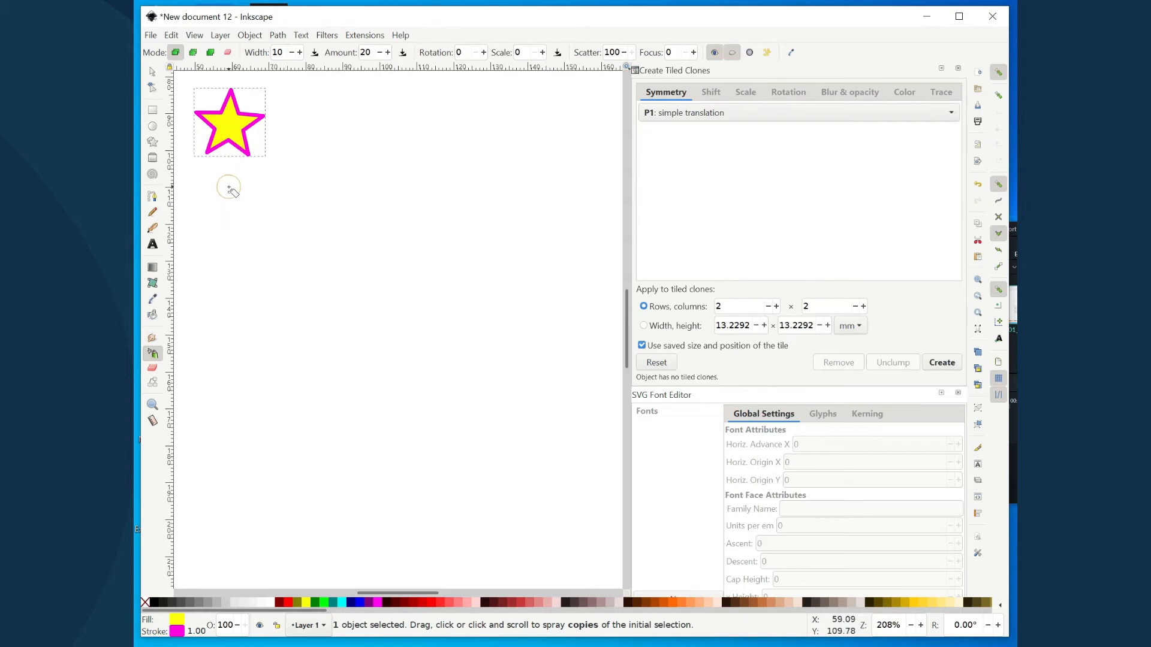
pyautogui.moveTo(228, 213)
pyautogui.mouseDown()
pyautogui.moveTo(237, 336)
pyautogui.moveTo(224, 425)
pyautogui.moveTo(246, 493)
pyautogui.mouseUp()
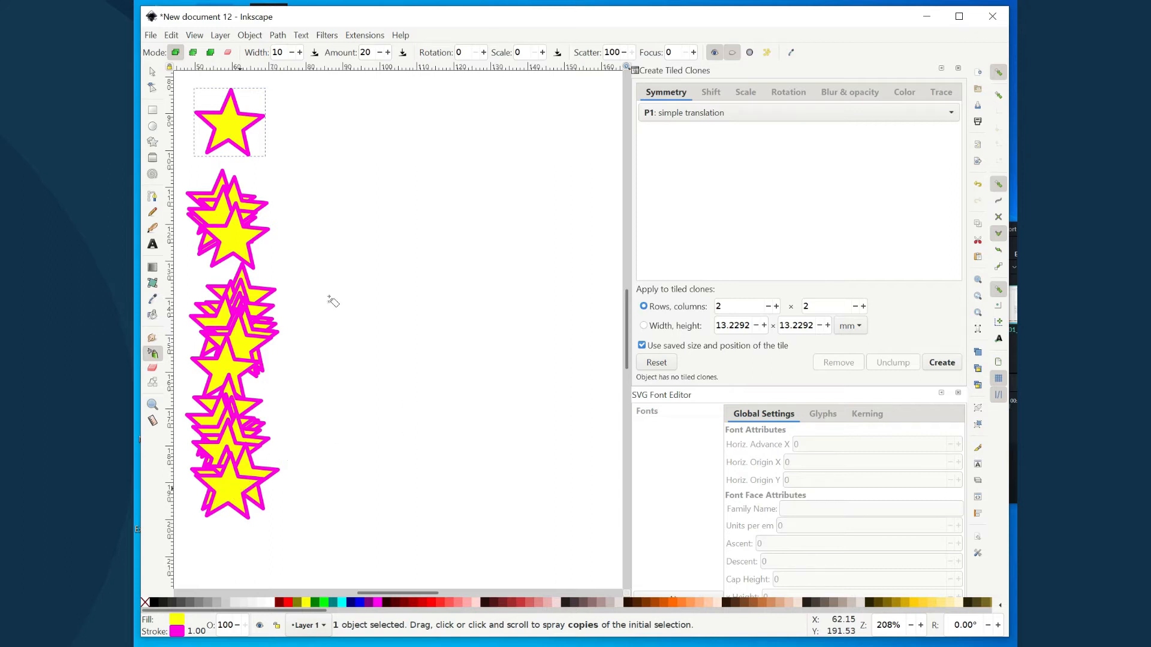
# Spray clones of the yellow star in a diagonal band running downward to its right.
pyautogui.click(193, 53)
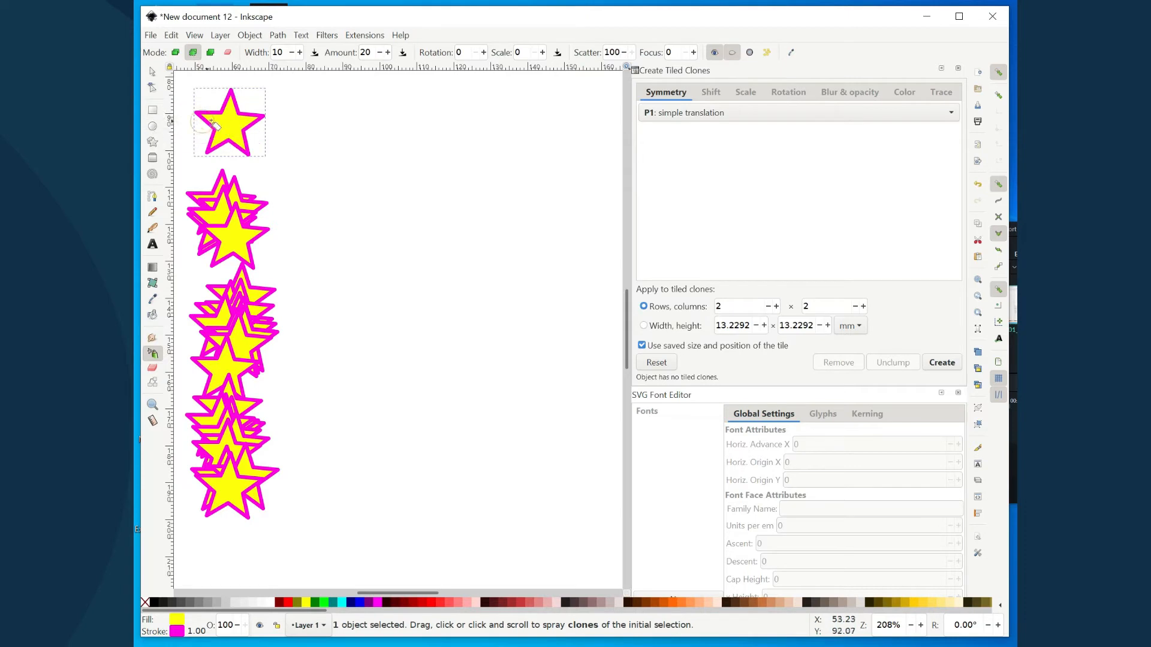
pyautogui.click(152, 74)
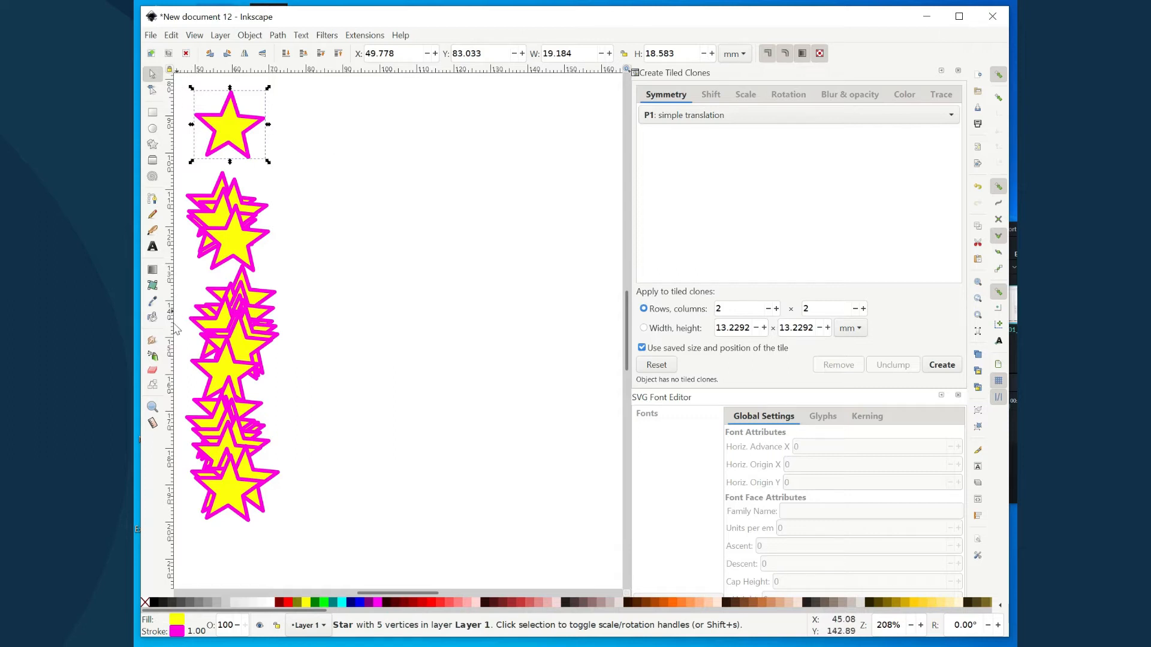
pyautogui.click(152, 356)
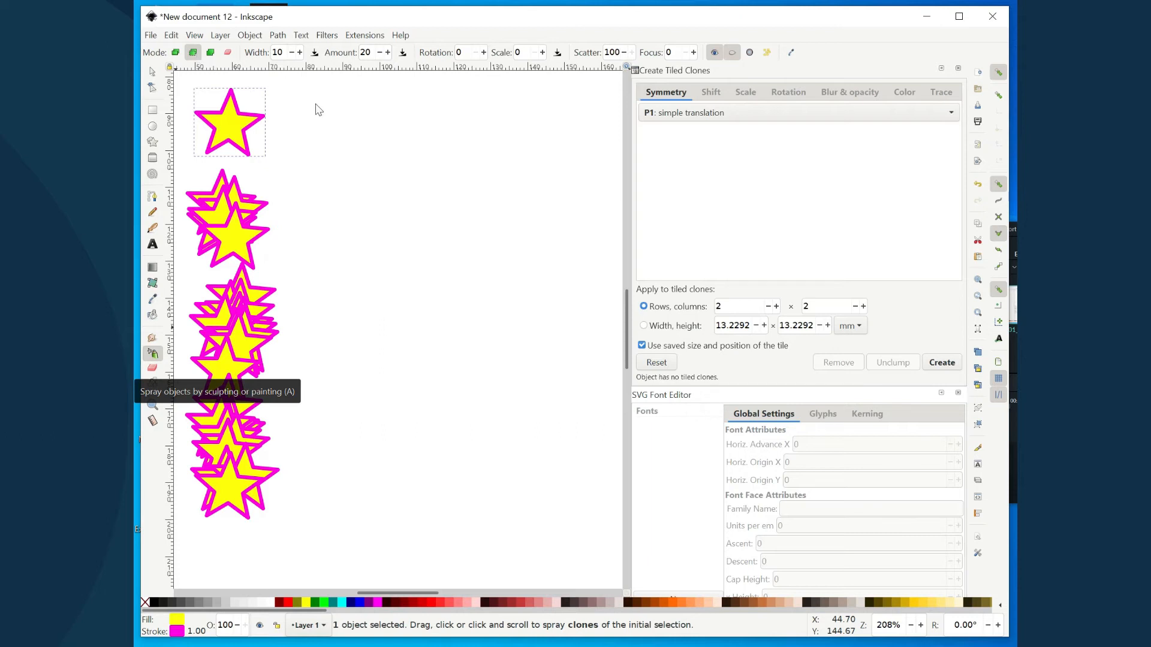
pyautogui.moveTo(318, 121); pyautogui.dragTo(410, 457)
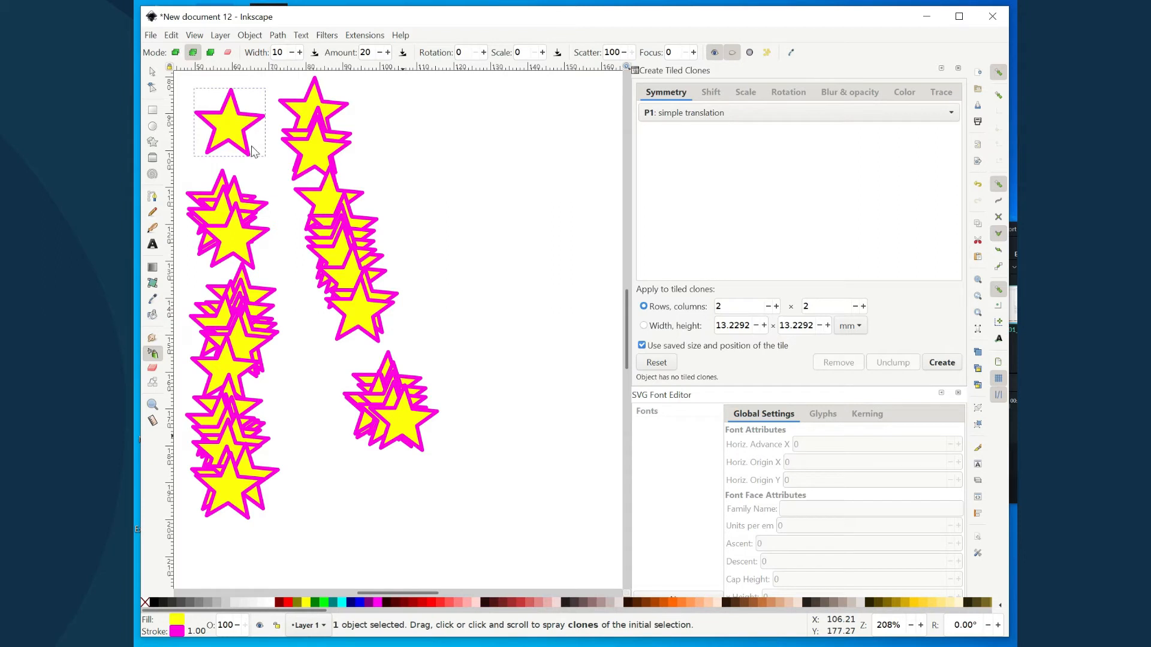
# Scale the original yellow star down proportionally from its lower-right corner.
pyautogui.click(152, 73)
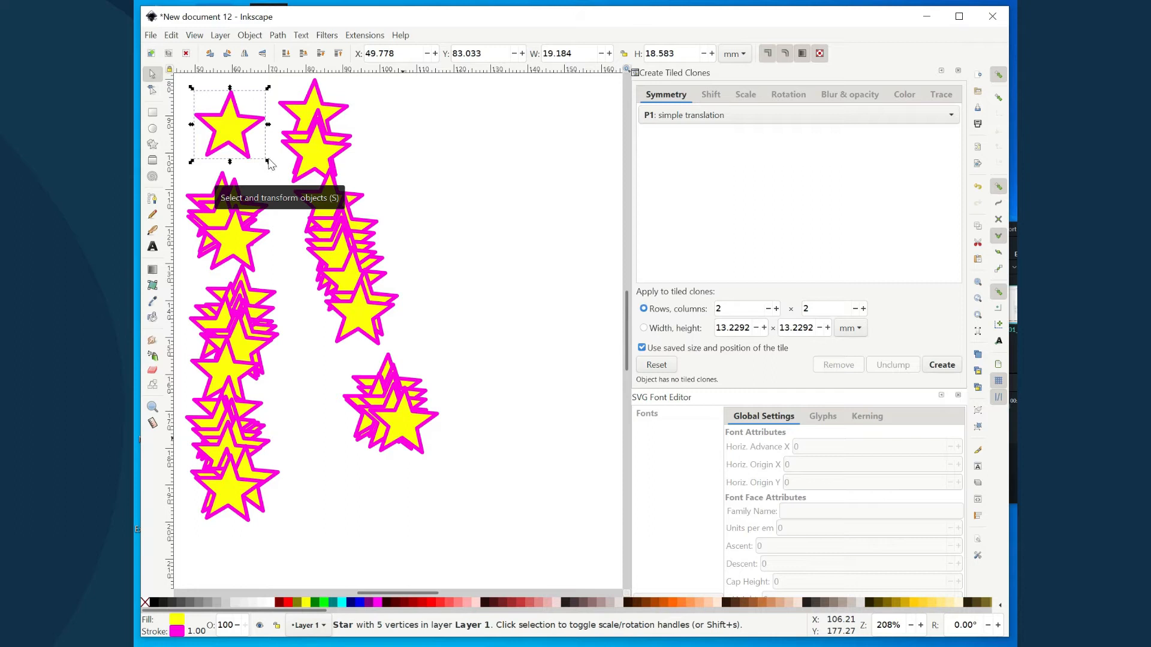
pyautogui.press('ctrl')
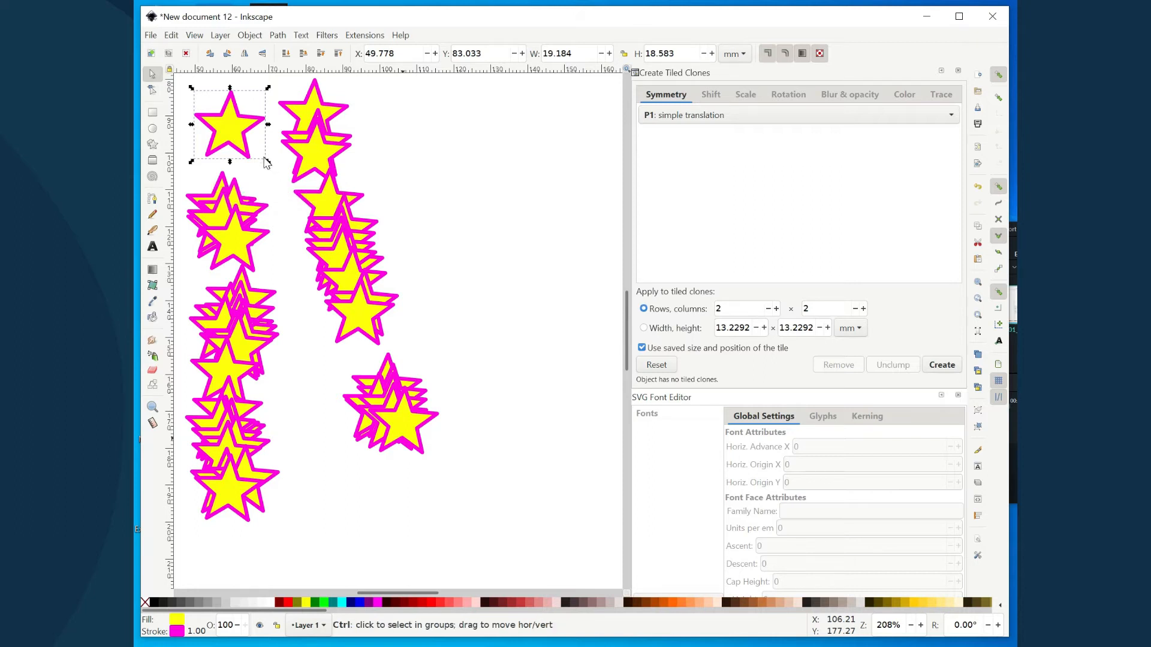
pyautogui.moveTo(269, 165); pyautogui.dragTo(240, 174)
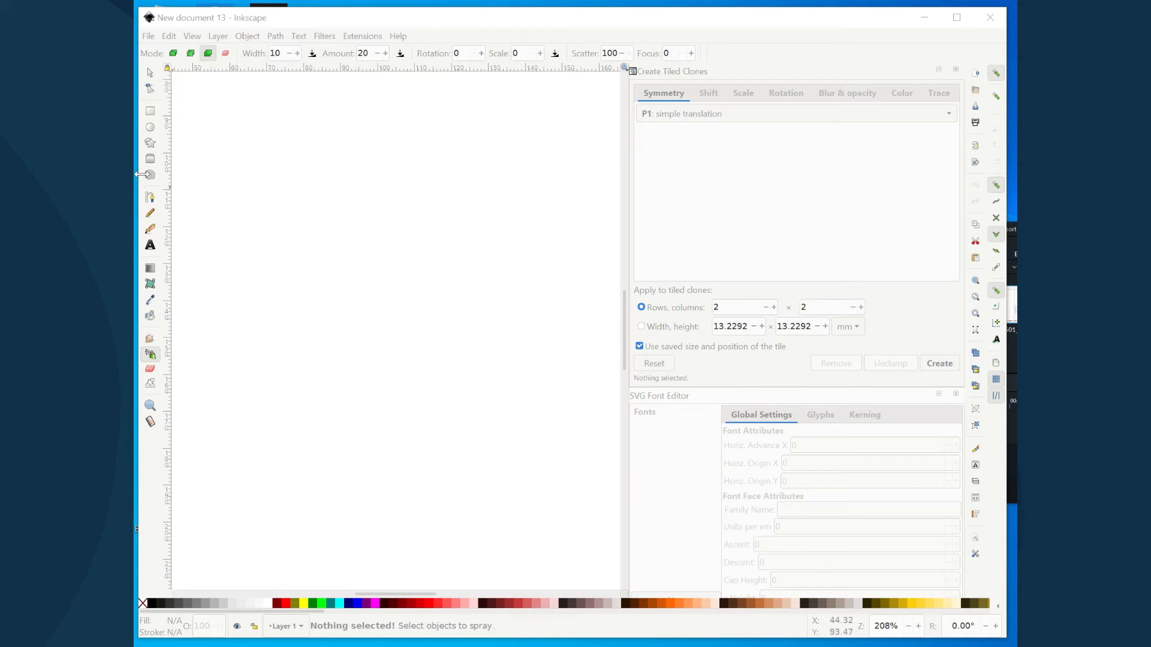
# Draw a star about 16 mm wide in the new document and spray it as a single path downward to its right.
pyautogui.click(150, 144)
pyautogui.moveTo(250, 168)
pyautogui.mouseDown()
pyautogui.moveTo(291, 215)
pyautogui.moveTo(267, 192)
pyautogui.mouseUp()
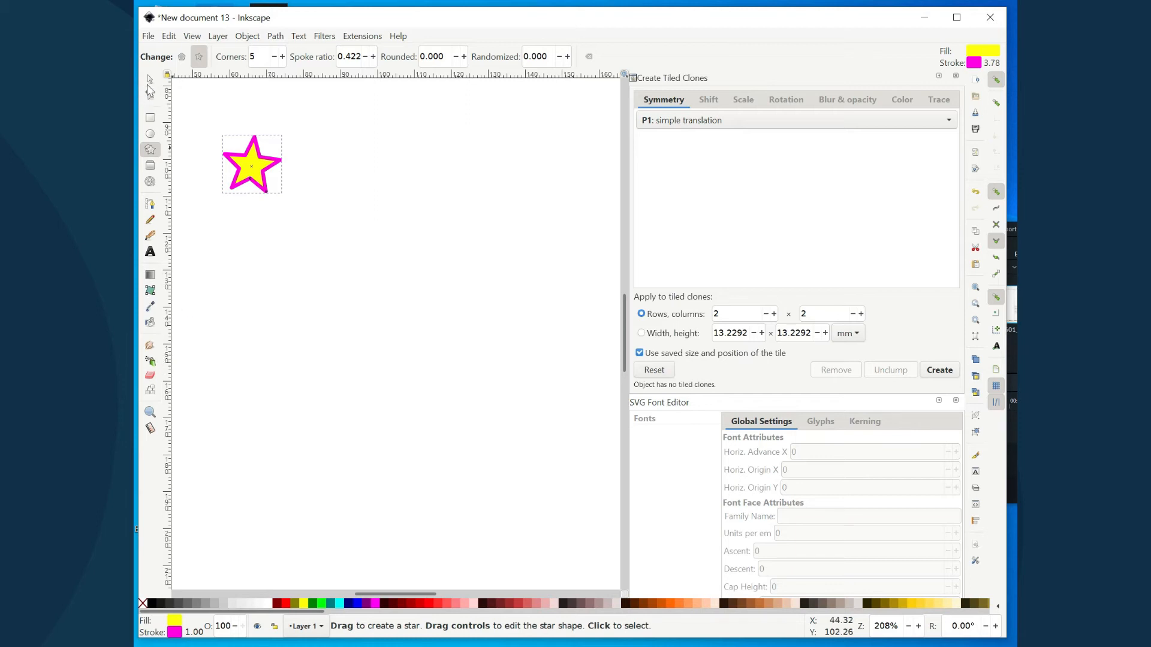
pyautogui.click(149, 79)
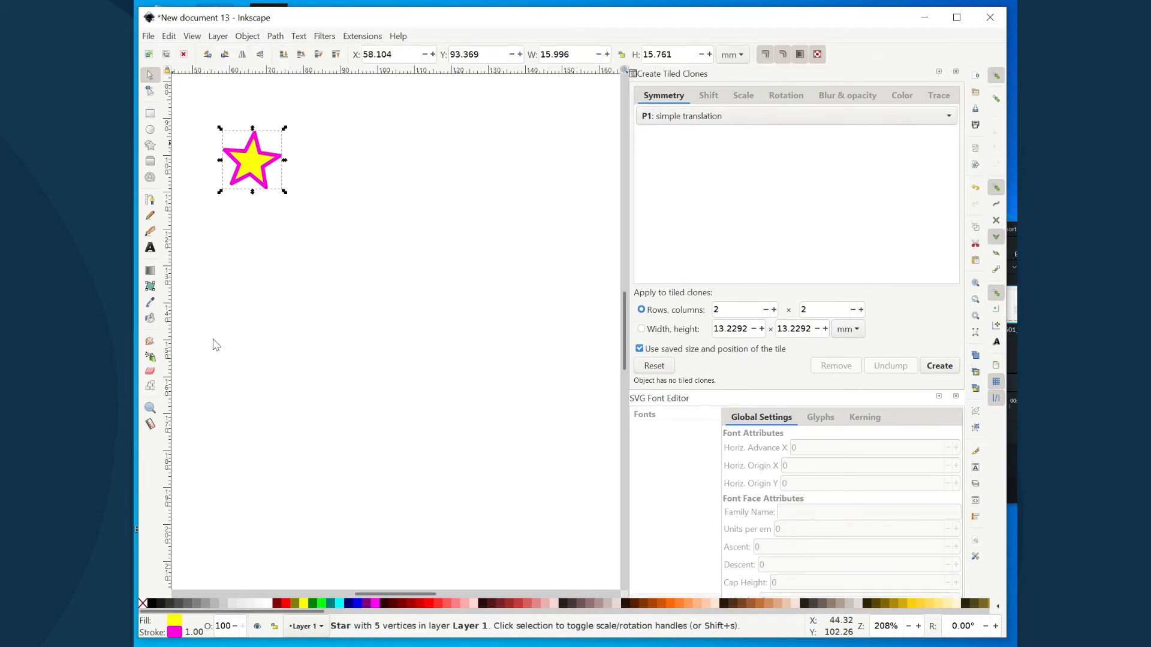
pyautogui.click(150, 358)
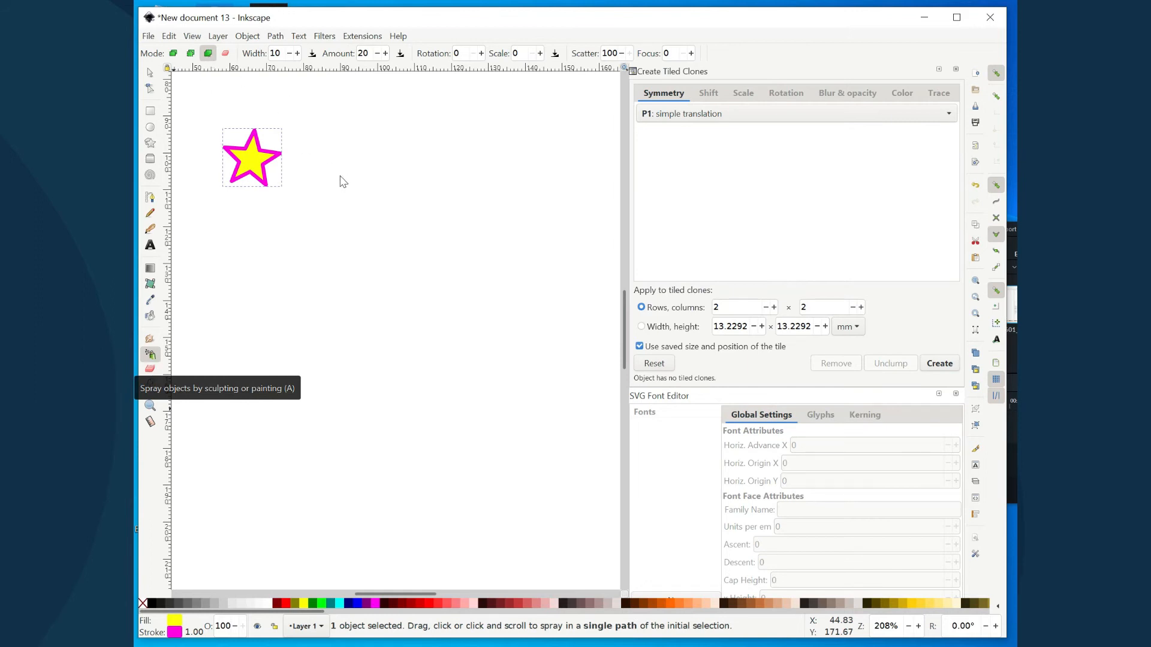
pyautogui.moveTo(342, 179); pyautogui.dragTo(354, 316)
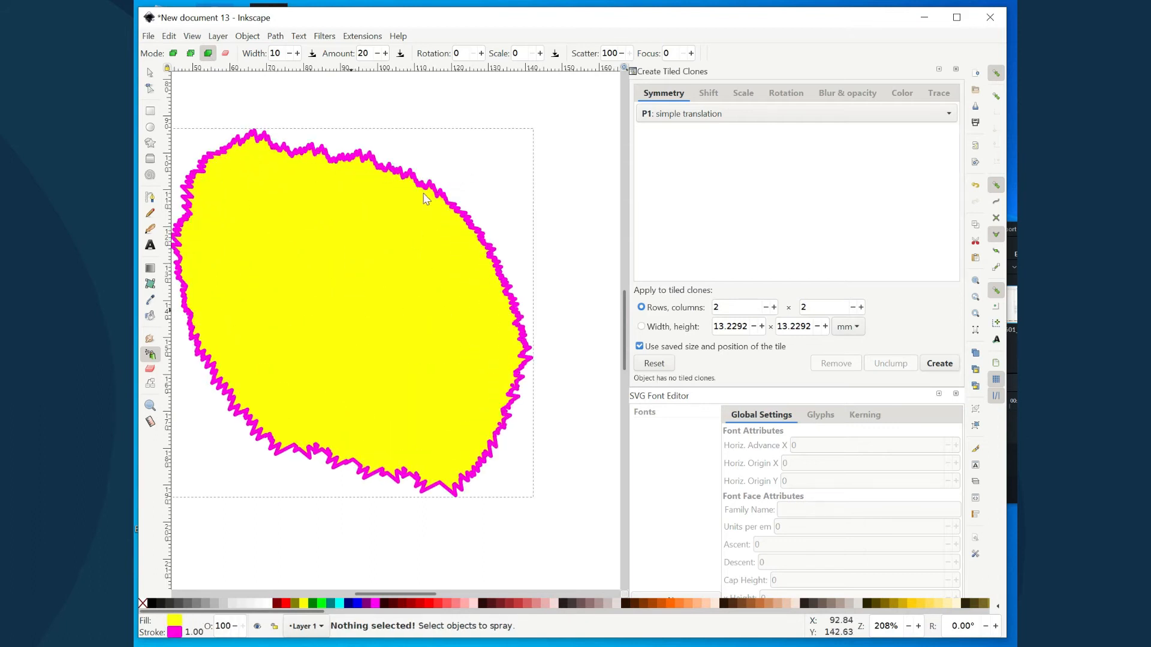
pyautogui.moveTo(520, 175)
pyautogui.mouseDown()
pyautogui.moveTo(542, 214)
pyautogui.moveTo(458, 276)
pyautogui.mouseUp()
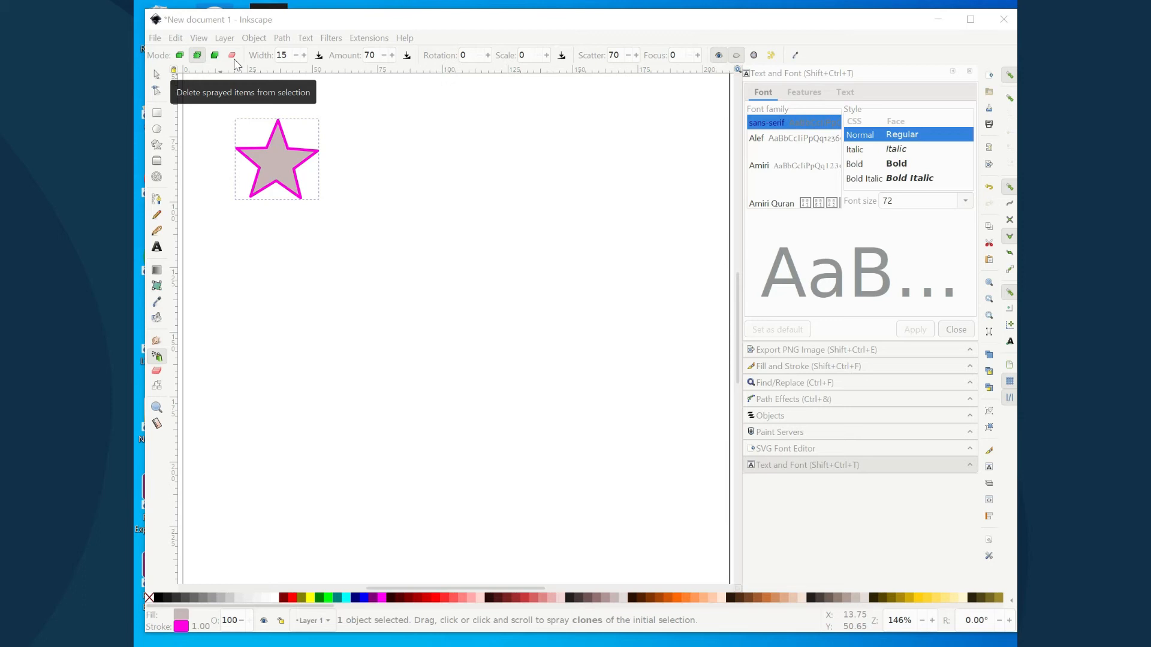
# Spray clones of the grey star in a small cluster to its lower right.
pyautogui.click(157, 78)
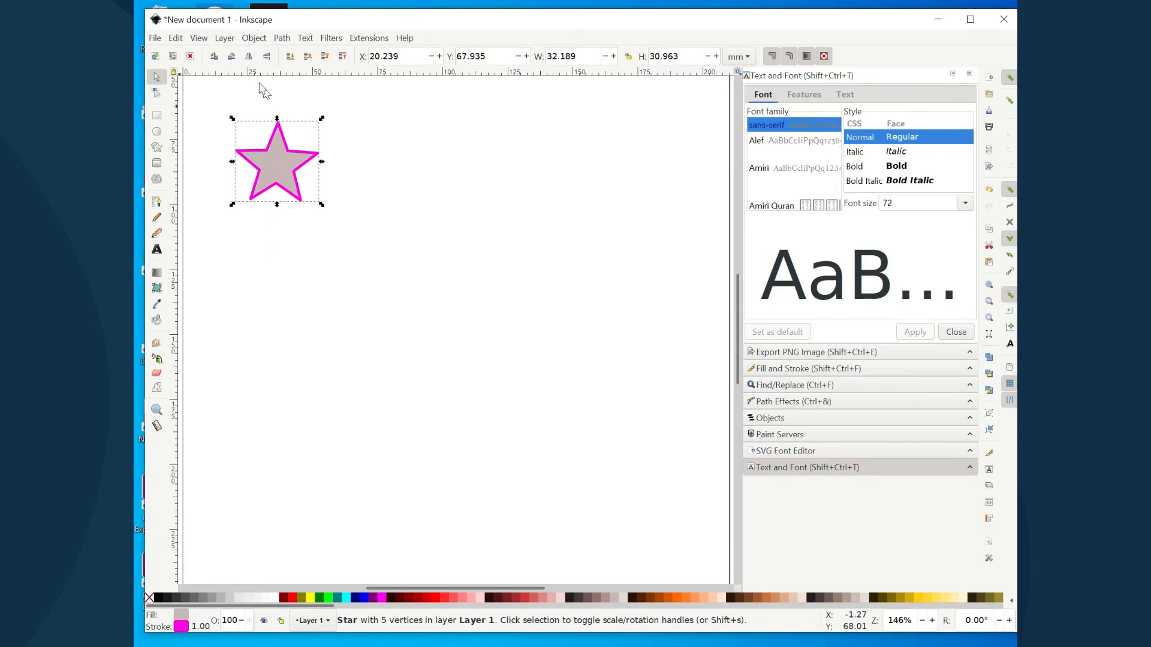
pyautogui.click(157, 358)
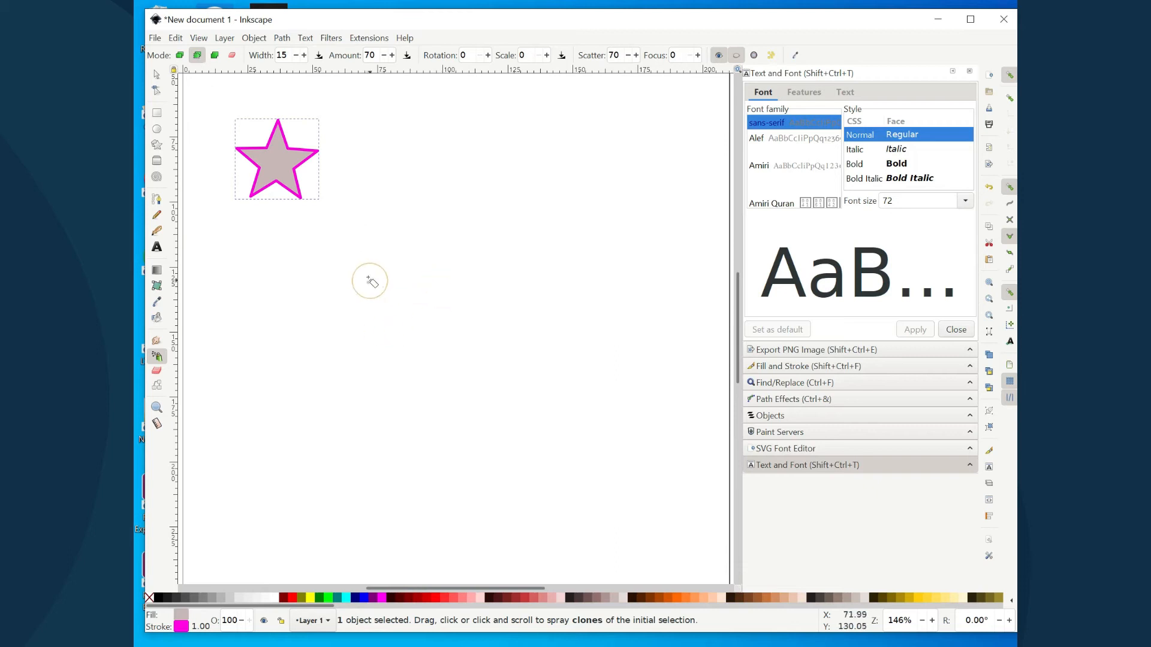
pyautogui.moveTo(367, 275); pyautogui.dragTo(393, 306)
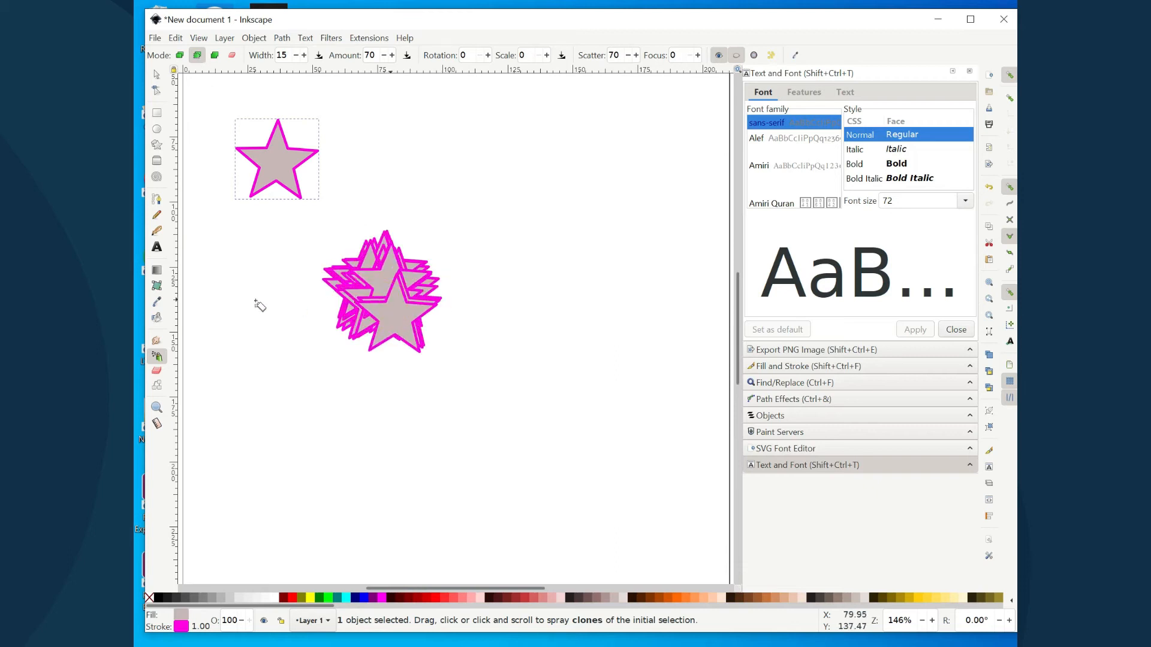
# Set the Spray tool to delete sprayed items and erase the cluster of star clones.
pyautogui.click(232, 56)
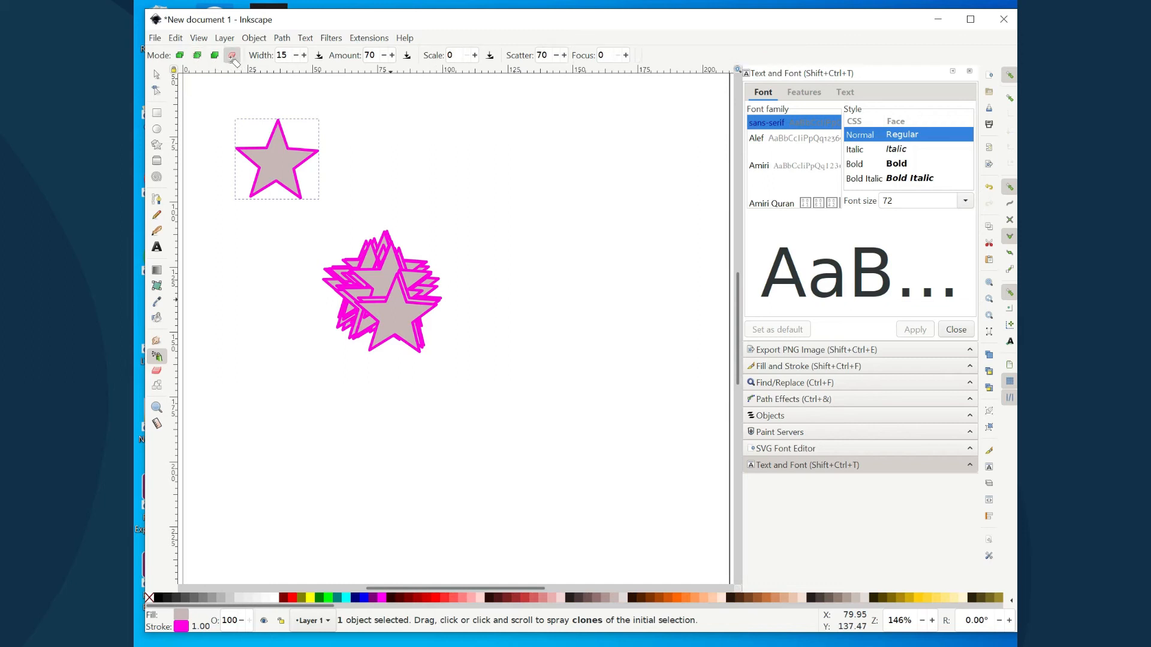
pyautogui.moveTo(376, 280); pyautogui.dragTo(384, 304)
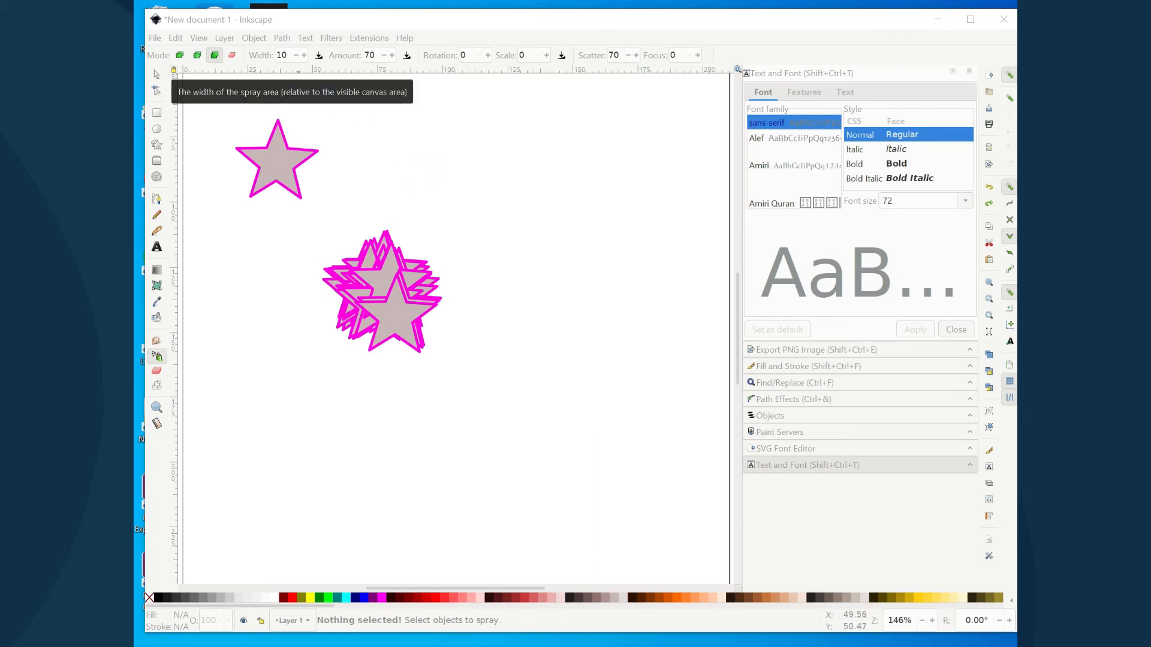
# Set the spray width to 30 and spray copies of the grey star in a curved band around the cluster's right side.
pyautogui.click(282, 55)
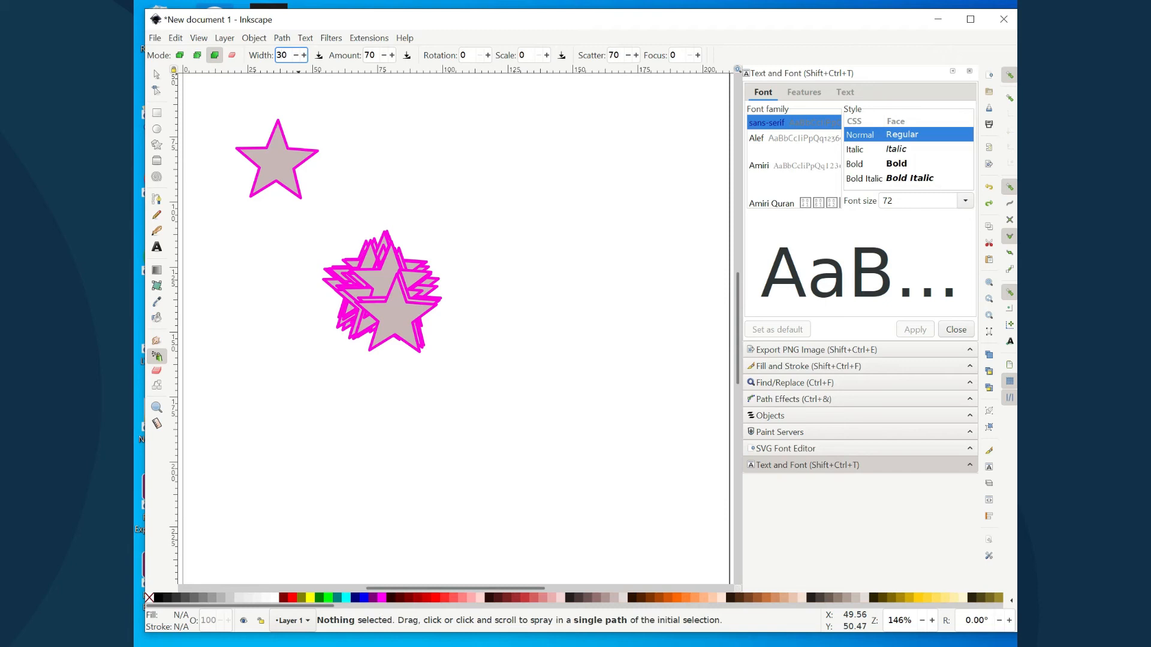
pyautogui.hotkey('ctrl', '+')
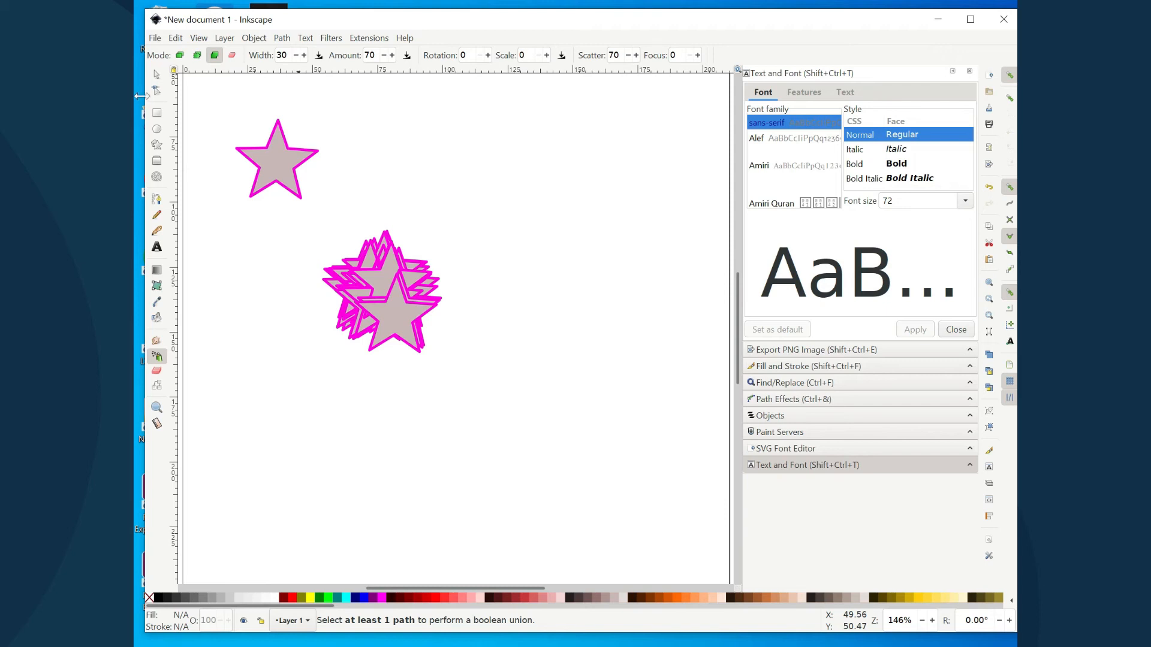
pyautogui.click(157, 76)
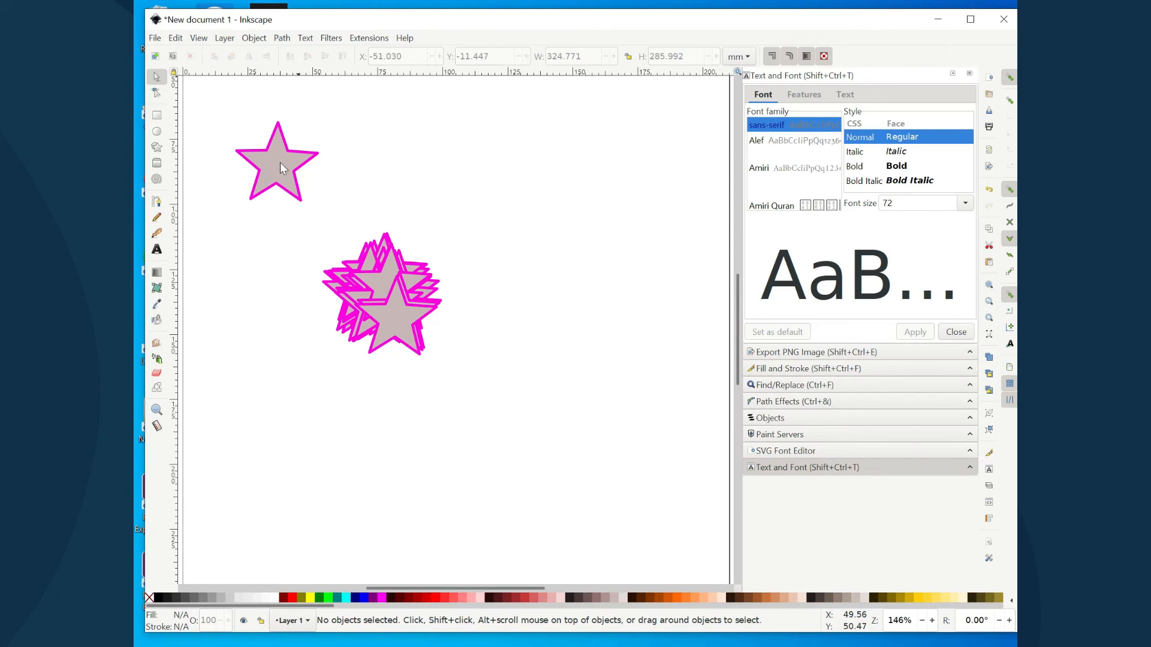
pyautogui.keyDown('ctrl'); pyautogui.click(280, 194); pyautogui.keyUp('ctrl')
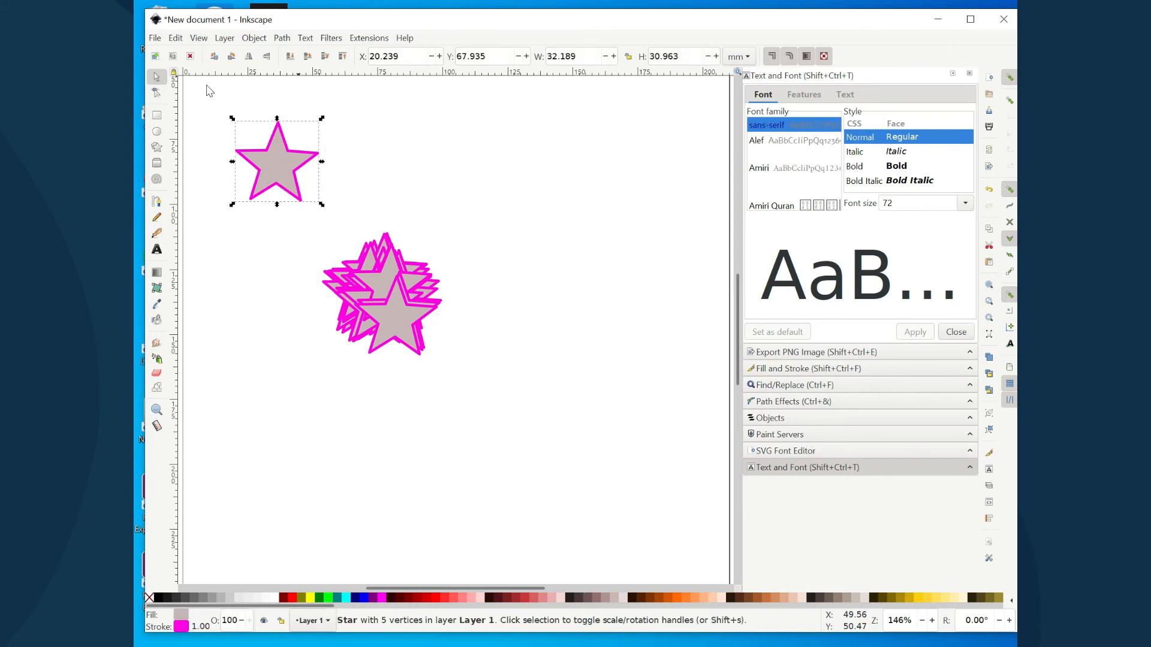
pyautogui.click(159, 360)
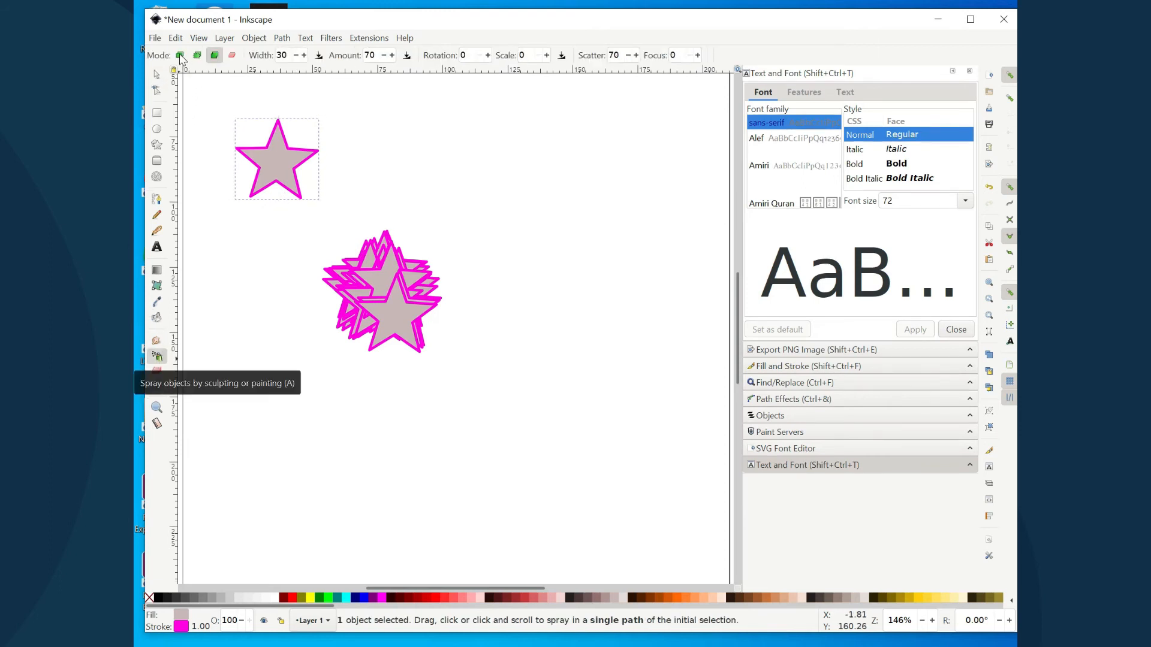
pyautogui.click(180, 55)
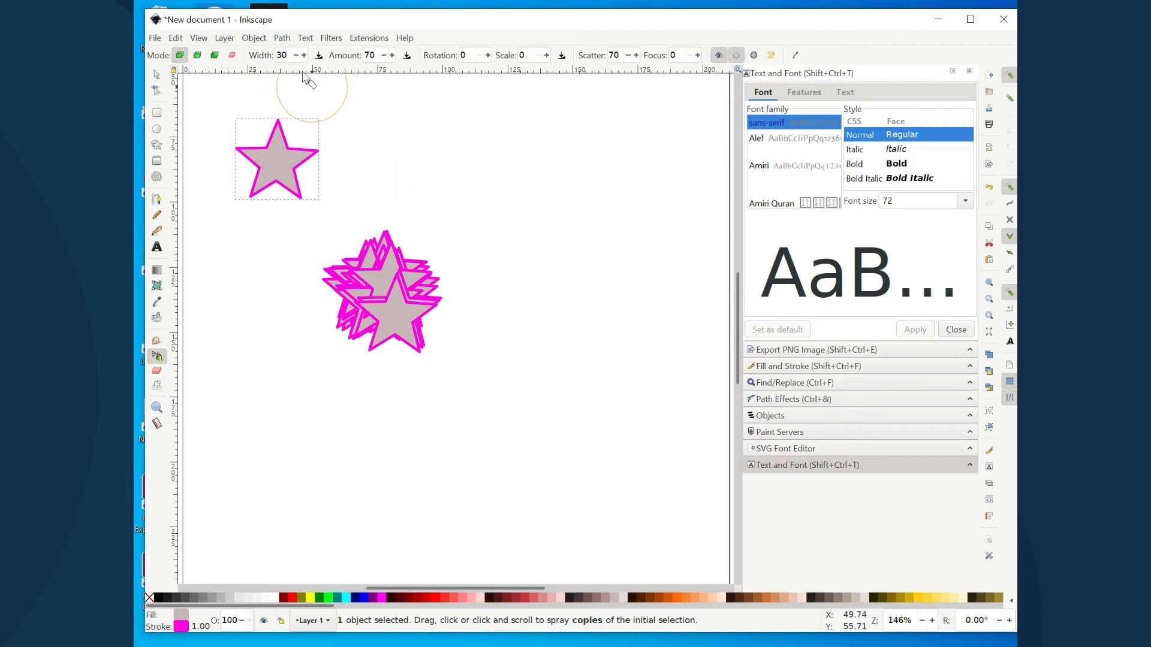
pyautogui.moveTo(506, 205)
pyautogui.mouseDown()
pyautogui.moveTo(486, 198)
pyautogui.moveTo(537, 288)
pyautogui.moveTo(539, 426)
pyautogui.moveTo(456, 462)
pyautogui.moveTo(396, 444)
pyautogui.mouseUp()
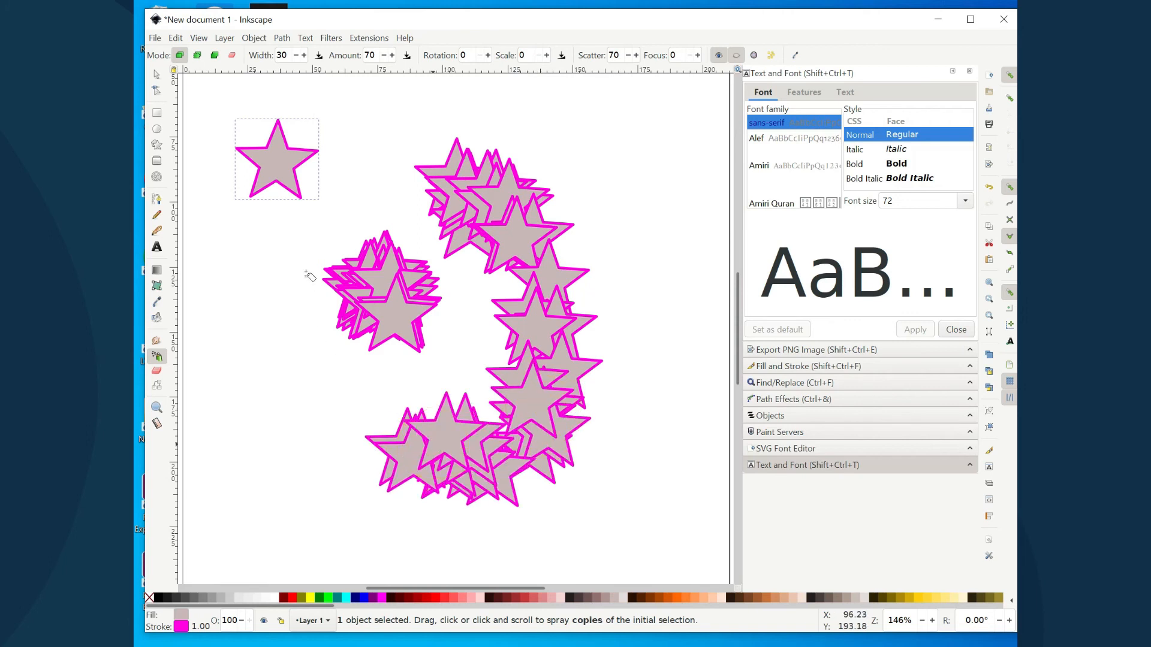
# Set the spray amount to 10 and spray star copies in a downward column to the right of the curved band.
pyautogui.click(370, 55)
pyautogui.press('BackSpace')
pyautogui.write('1')
pyautogui.moveTo(574, 141)
pyautogui.mouseDown()
pyautogui.moveTo(599, 149)
pyautogui.moveTo(650, 246)
pyautogui.moveTo(665, 360)
pyautogui.moveTo(659, 413)
pyautogui.mouseUp()
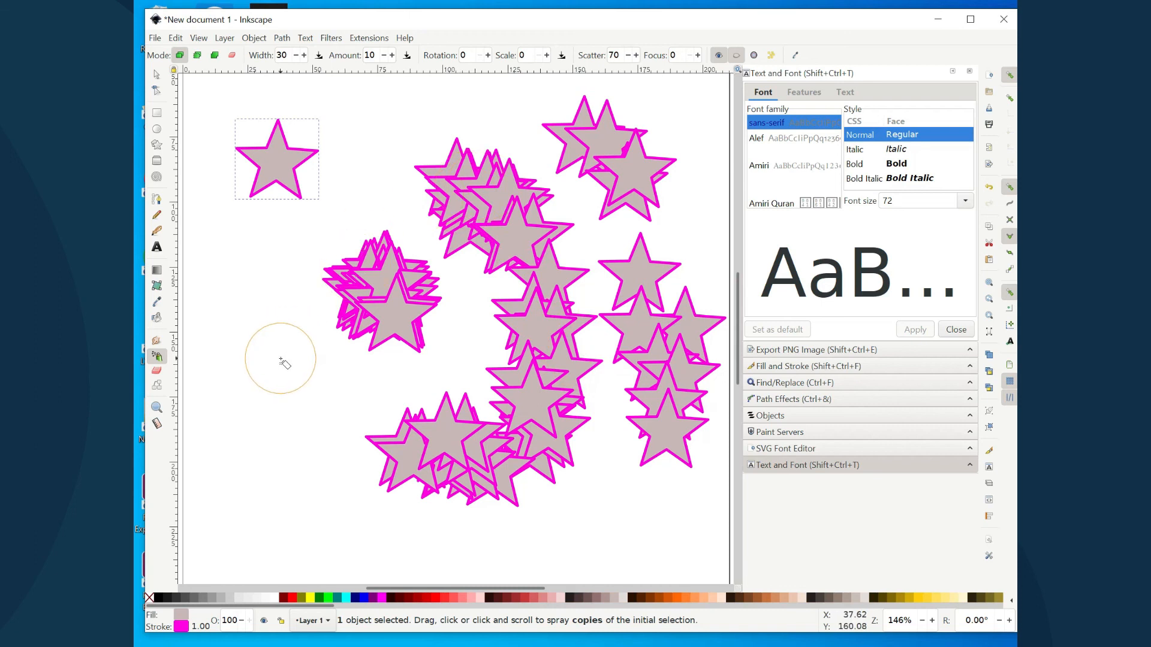
# Undo the sprayed column, the curved band and the clone cluster, keeping the original grey star.
pyautogui.click(717, 58)
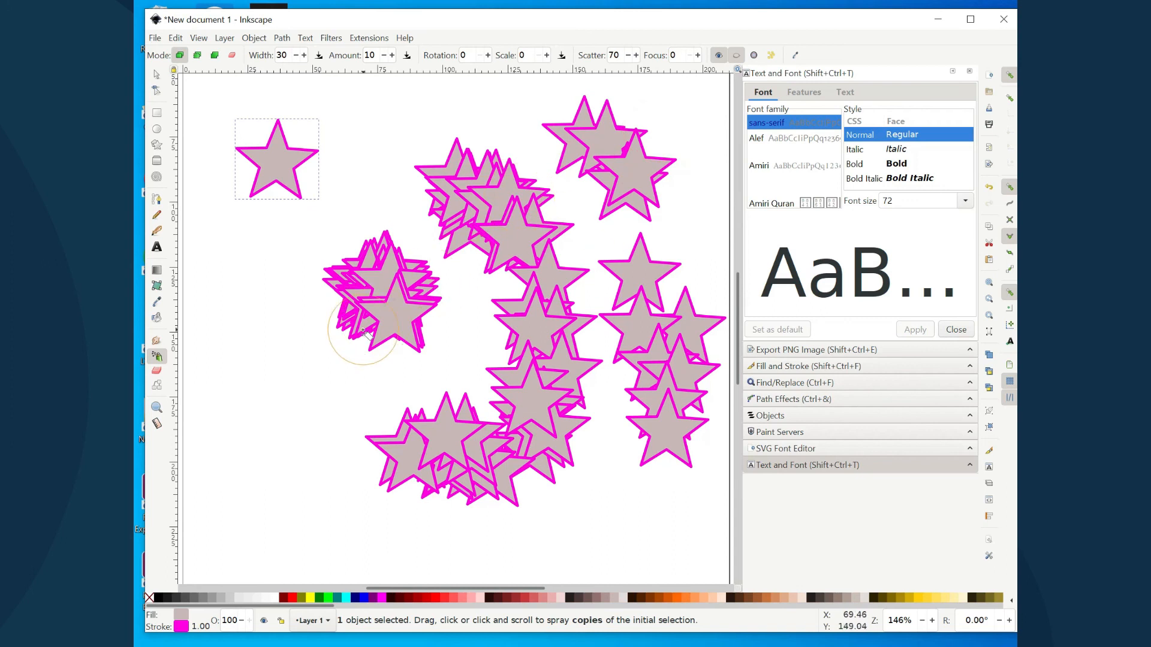
pyautogui.scroll(1, 329, 252)
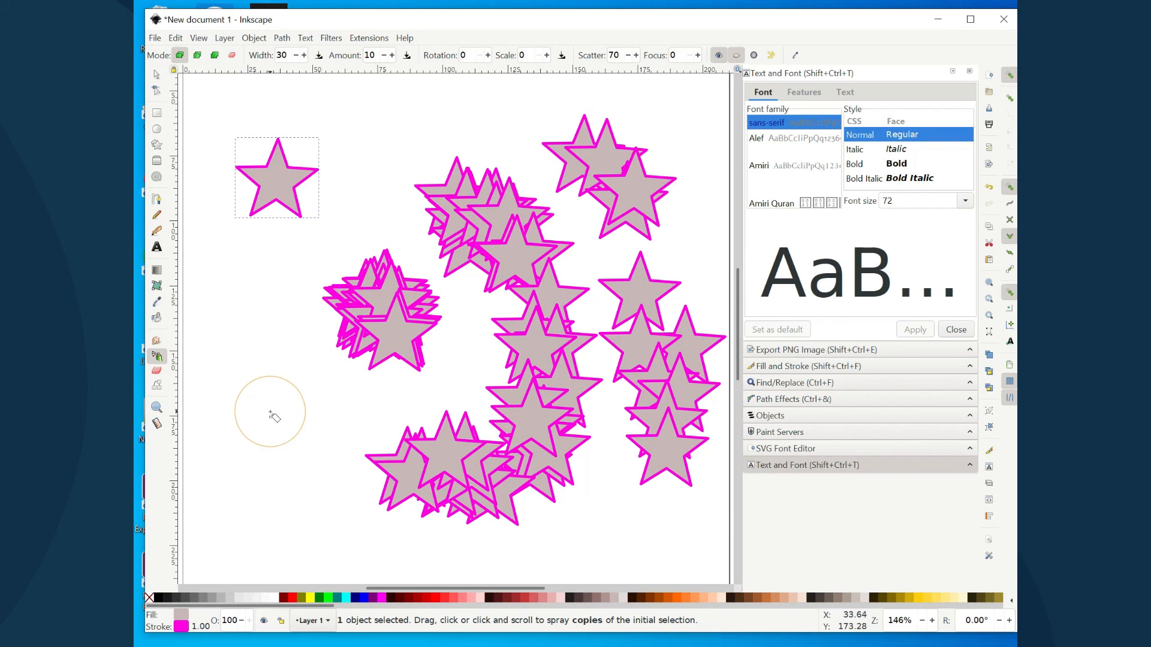
pyautogui.hotkey('ctrl', 'z')
pyautogui.hotkey('ctrl', 'z')
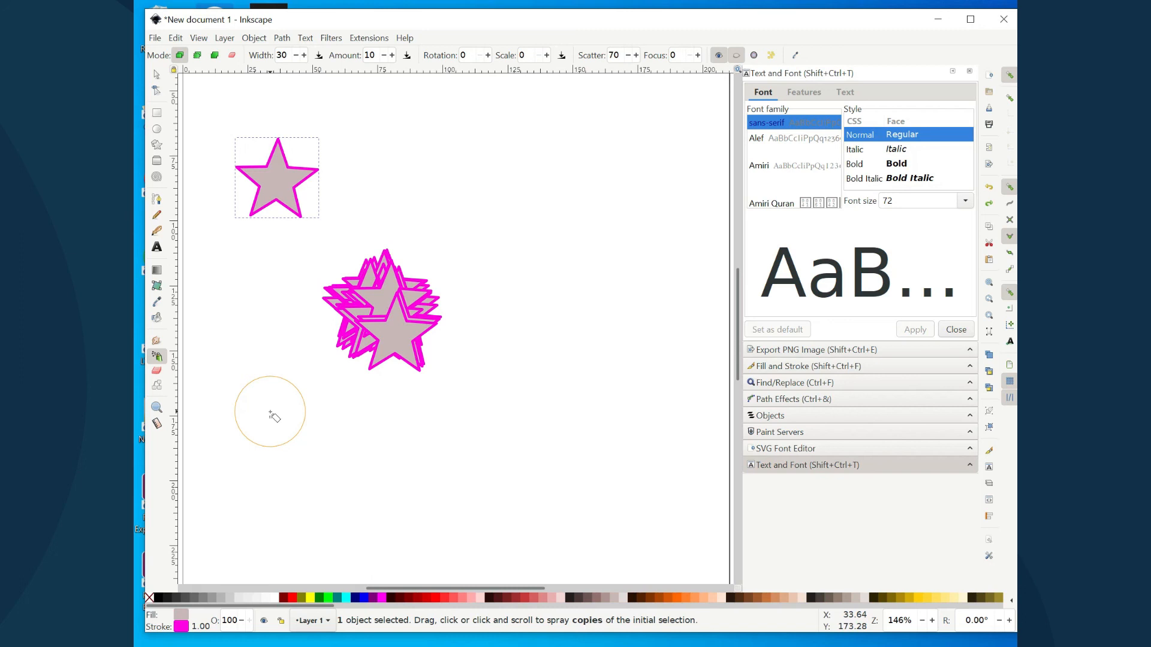
pyautogui.hotkey('ctrl', 'z')
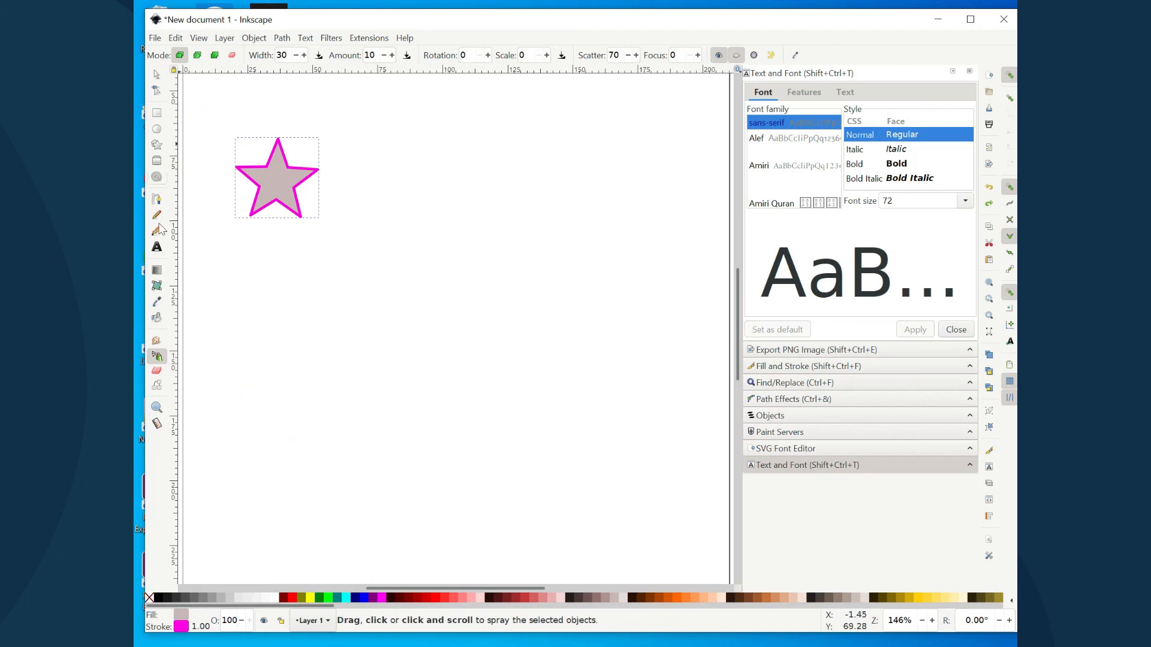
# Draw a rectangle about 133 mm wide and 146 mm high to the star's lower right and fill it yellow.
pyautogui.click(157, 115)
pyautogui.moveTo(372, 178); pyautogui.dragTo(439, 234)
pyautogui.moveTo(486, 296)
pyautogui.mouseDown()
pyautogui.moveTo(646, 510)
pyautogui.moveTo(718, 559)
pyautogui.mouseUp()
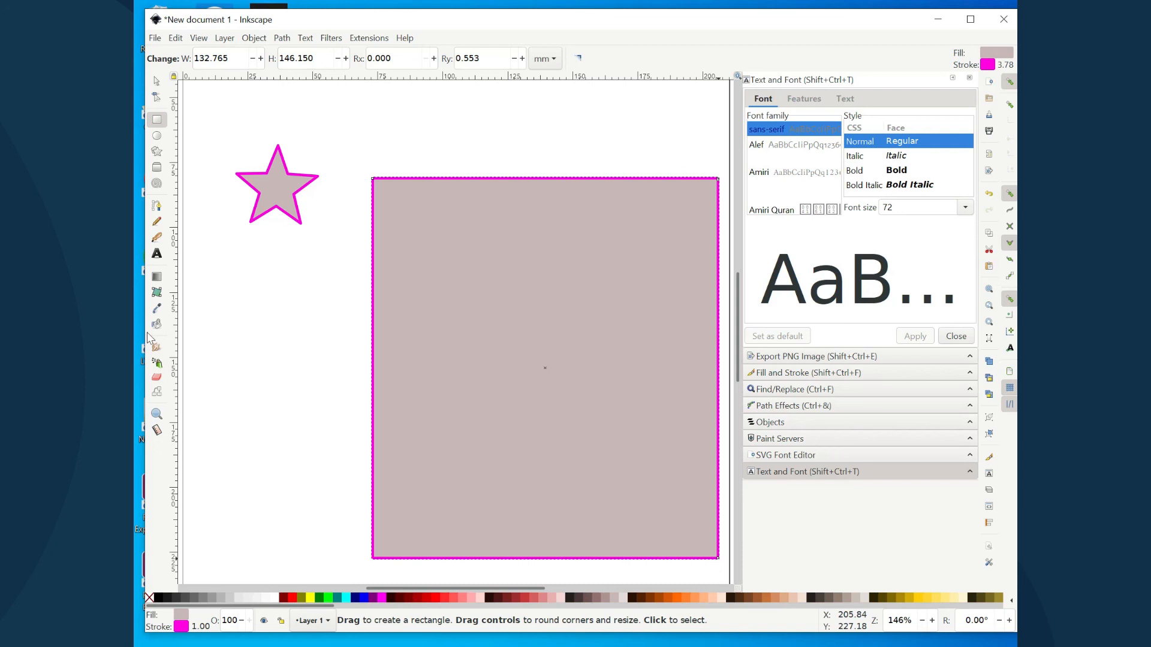
pyautogui.click(156, 80)
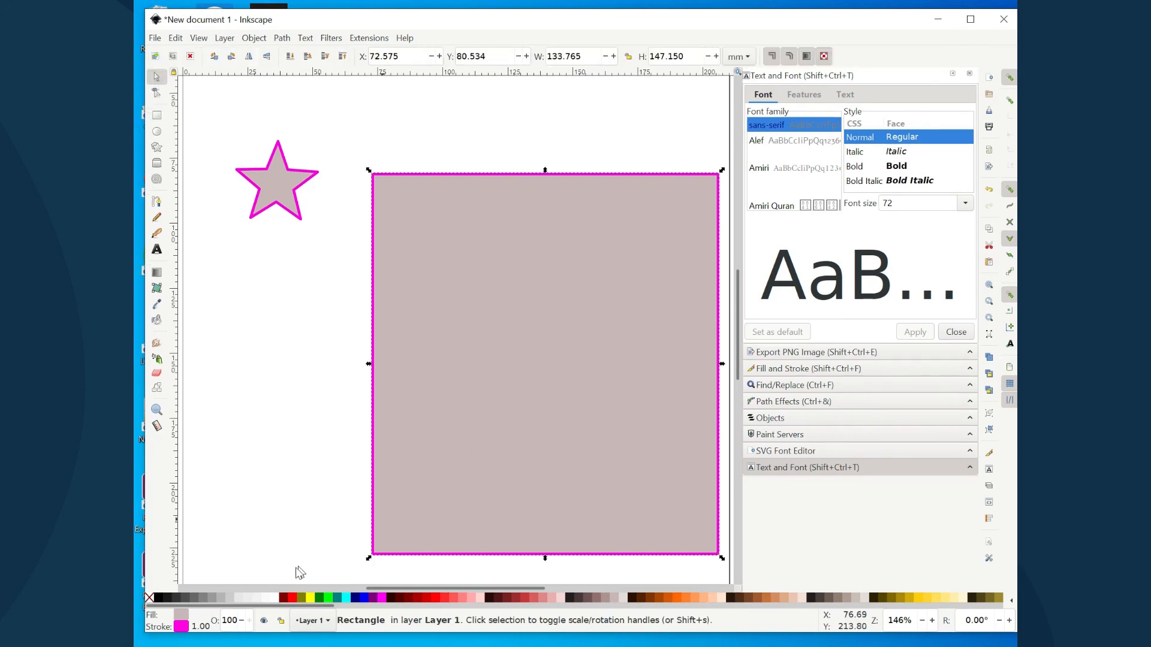
pyautogui.click(312, 599)
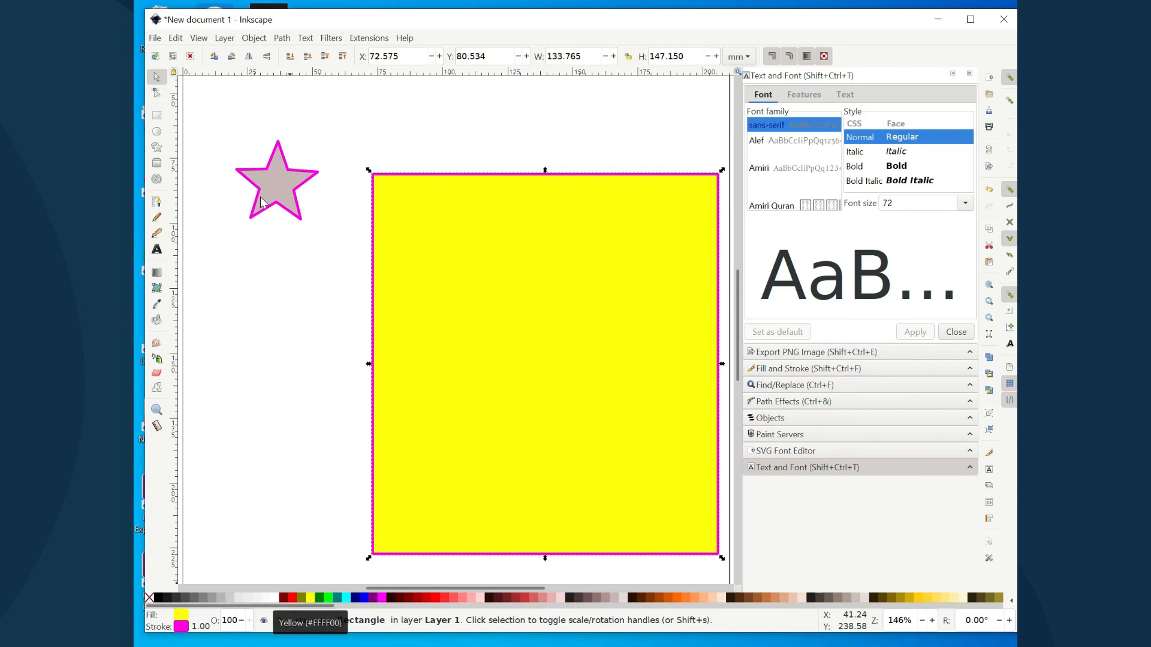
# Spray single copies of the grey star diagonally downward across the yellow rectangle.
pyautogui.press('ctrl')
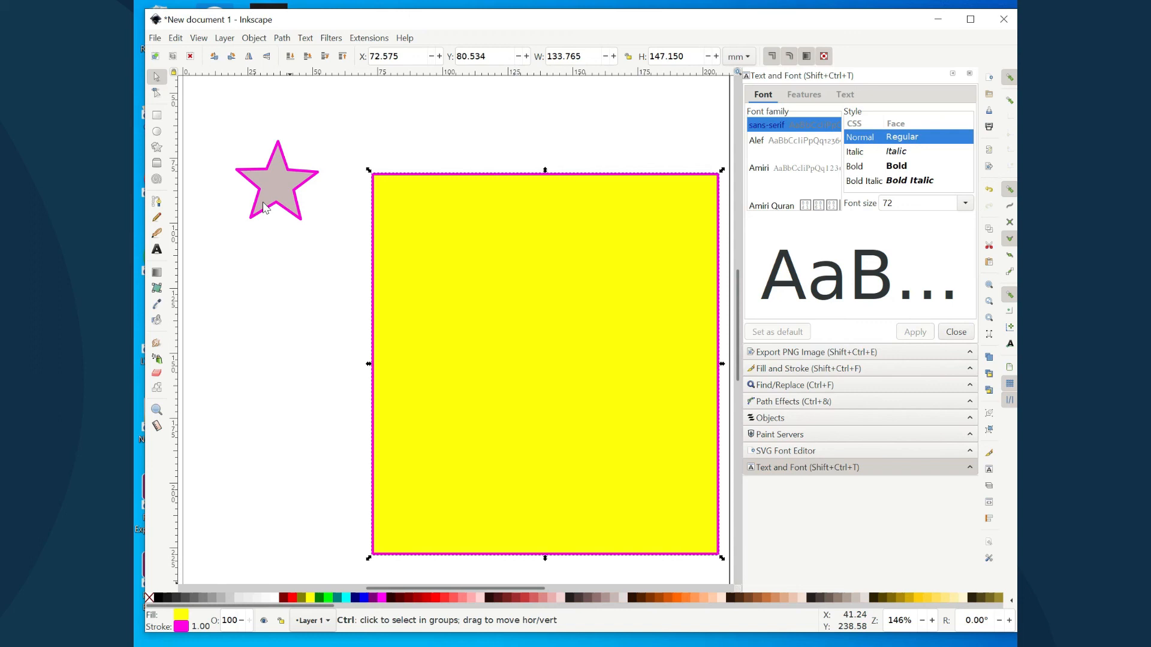
pyautogui.keyDown('ctrl'); pyautogui.click(265, 206); pyautogui.keyUp('ctrl')
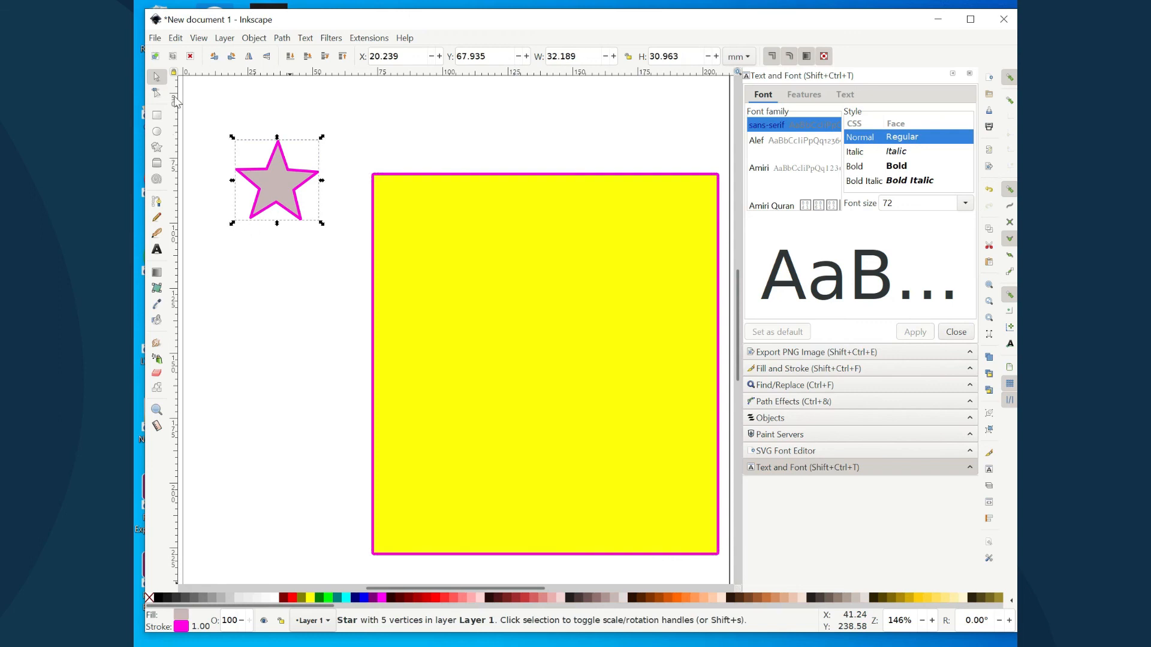
pyautogui.click(158, 361)
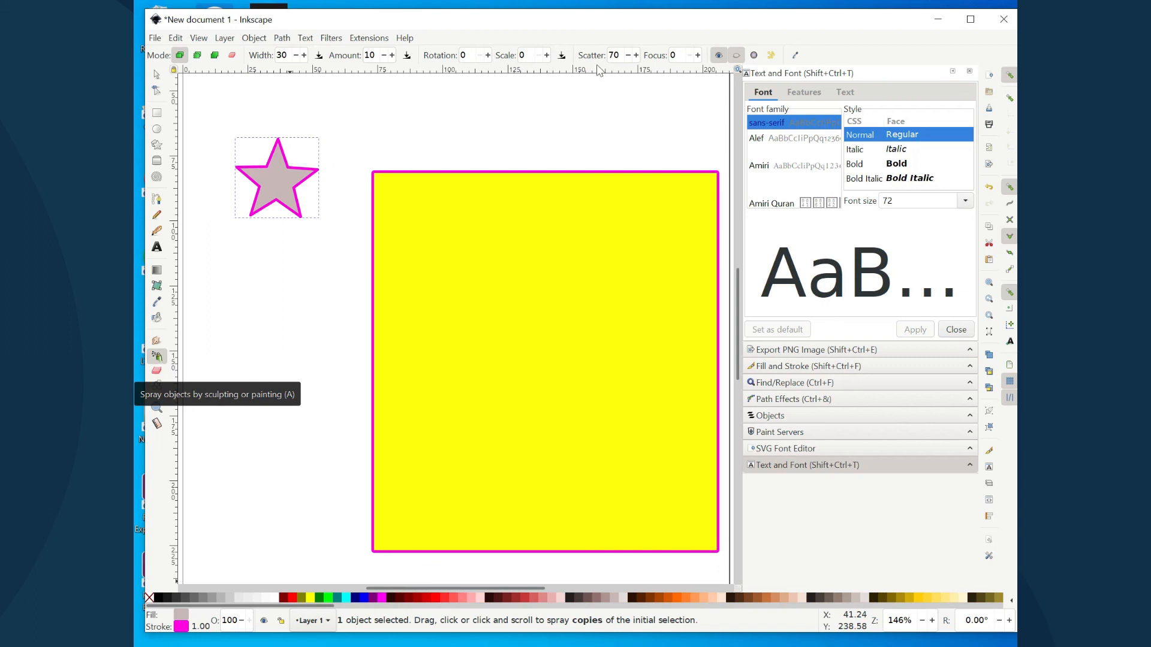
pyautogui.click(737, 56)
pyautogui.click(718, 54)
pyautogui.click(496, 275)
pyautogui.click(541, 358)
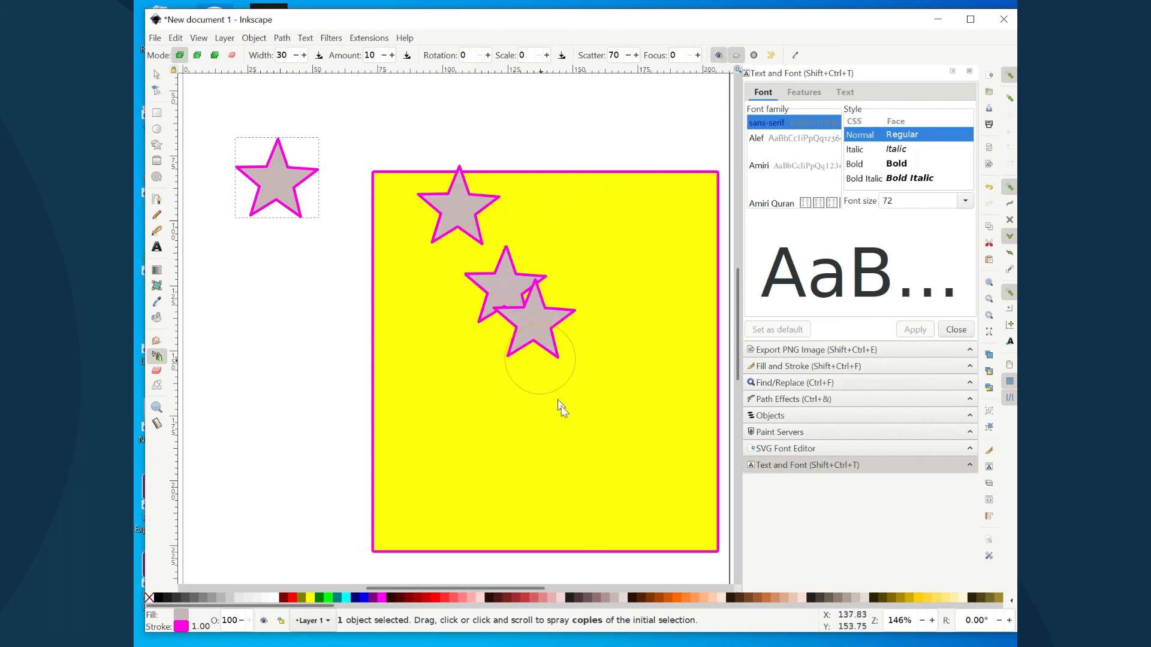
pyautogui.click(563, 410)
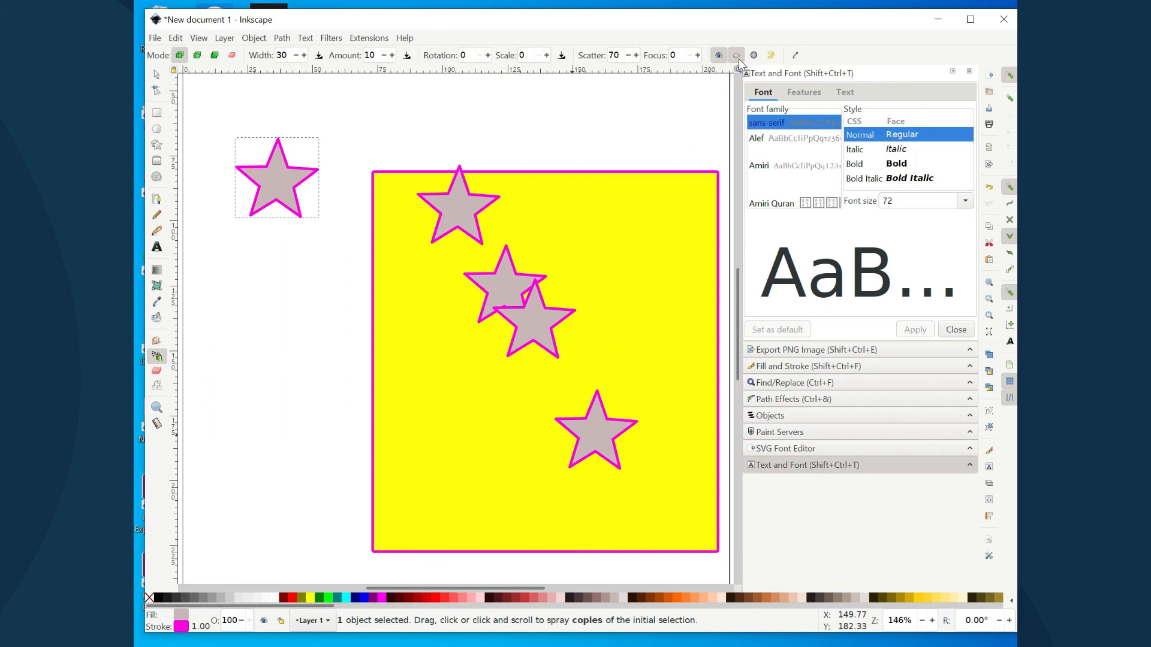